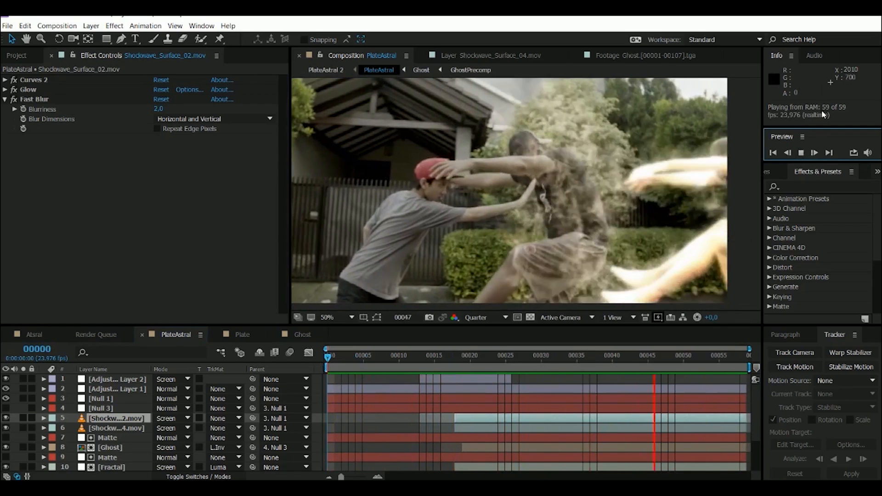
- Stop the preview and scrub the PlateAstral composite through frame 36 to frame 46
{"action": "left_click", "coordinate": [802, 153]}
{"action": "left_click_drag", "start_coordinate": [366, 357], "coordinate": [591, 358]}
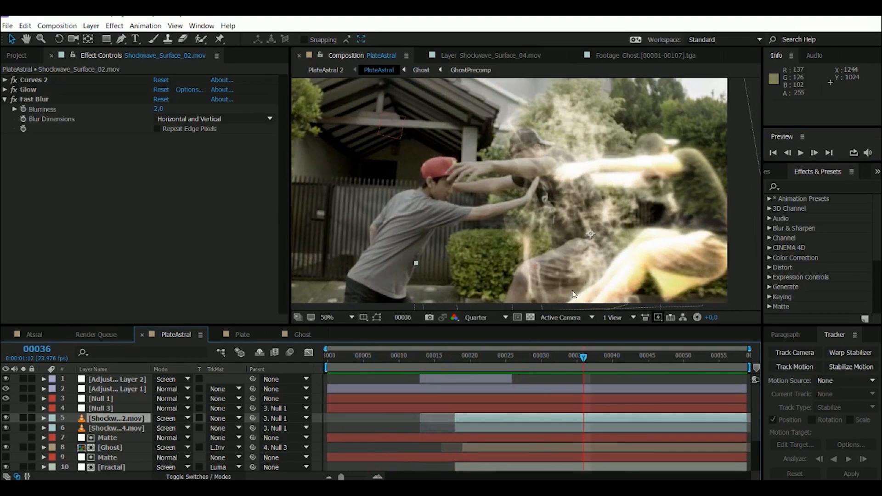
{"action": "left_click_drag", "start_coordinate": [535, 351], "coordinate": [591, 354]}
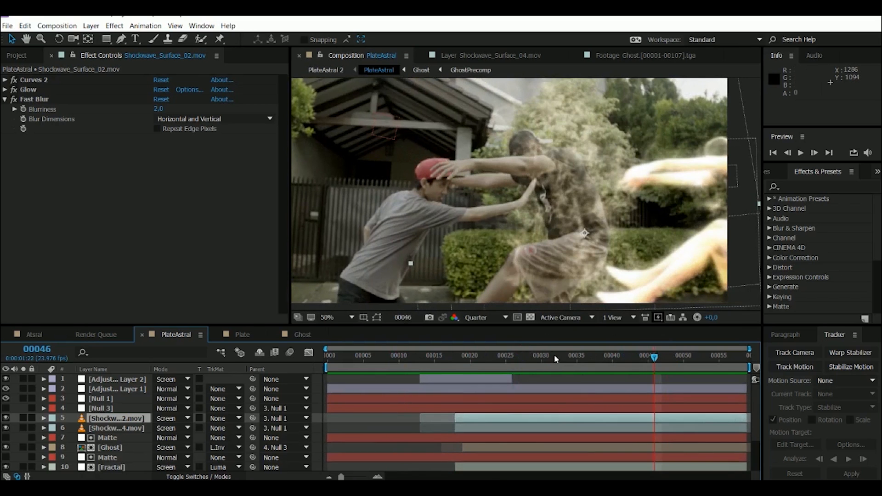
- Open the Plate composition, preview the raw footage from the start, and scrub to its last frame and back
{"action": "left_click", "coordinate": [17, 56]}
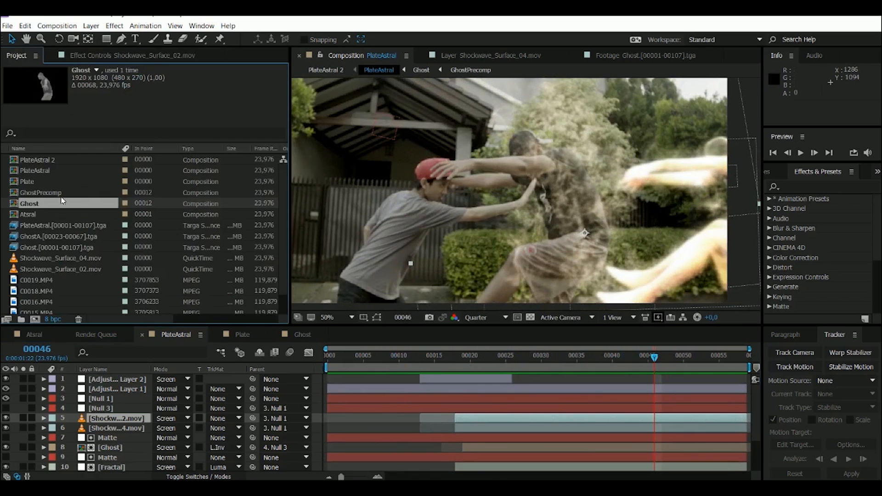
{"action": "double_click", "coordinate": [28, 181]}
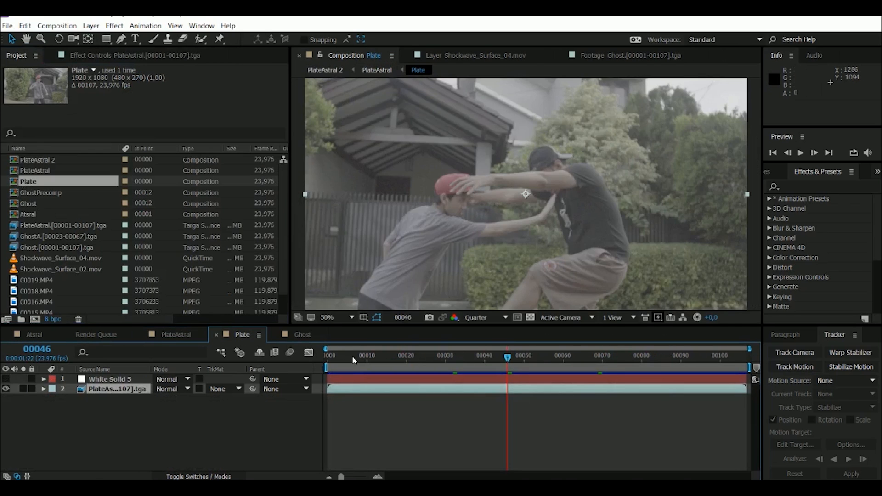
{"action": "key", "text": "Home"}
{"action": "left_click", "coordinate": [802, 153]}
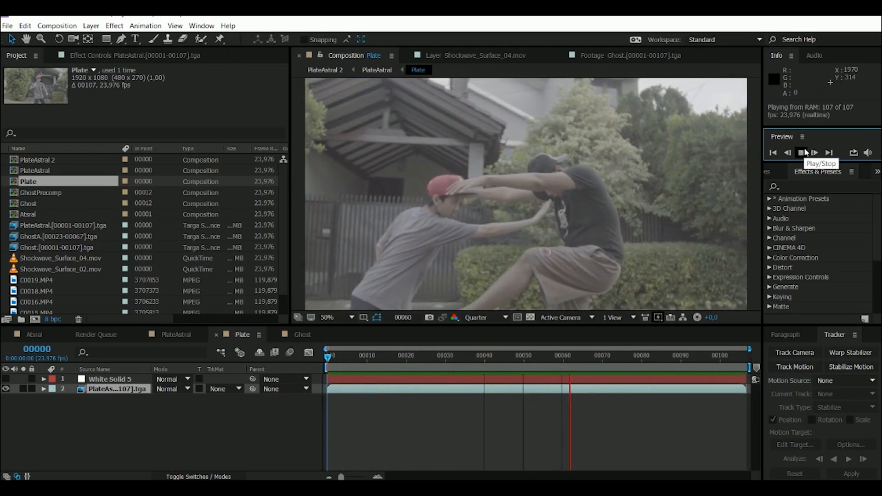
{"action": "left_click", "coordinate": [805, 153]}
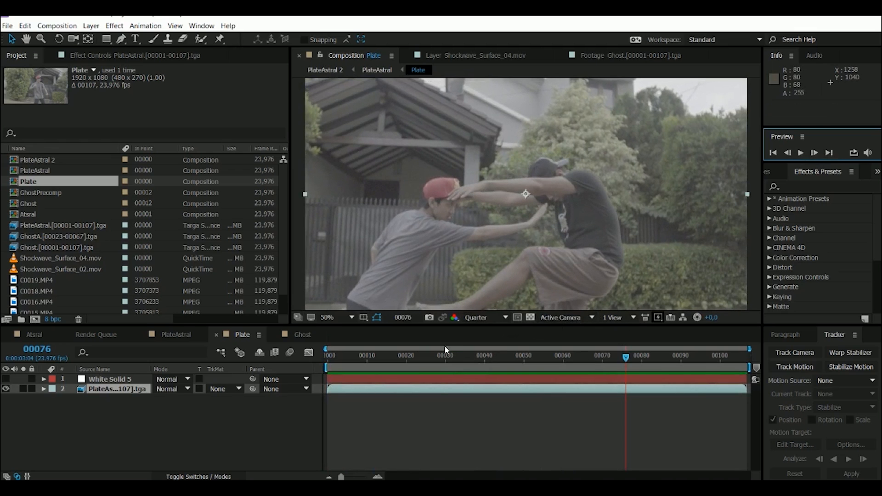
{"action": "left_click_drag", "start_coordinate": [444, 360], "coordinate": [747, 337]}
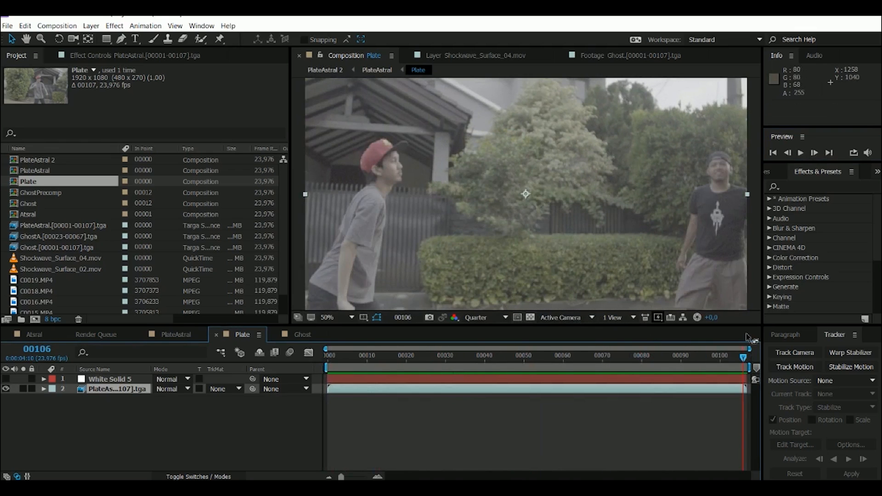
{"action": "left_click_drag", "start_coordinate": [407, 358], "coordinate": [324, 353]}
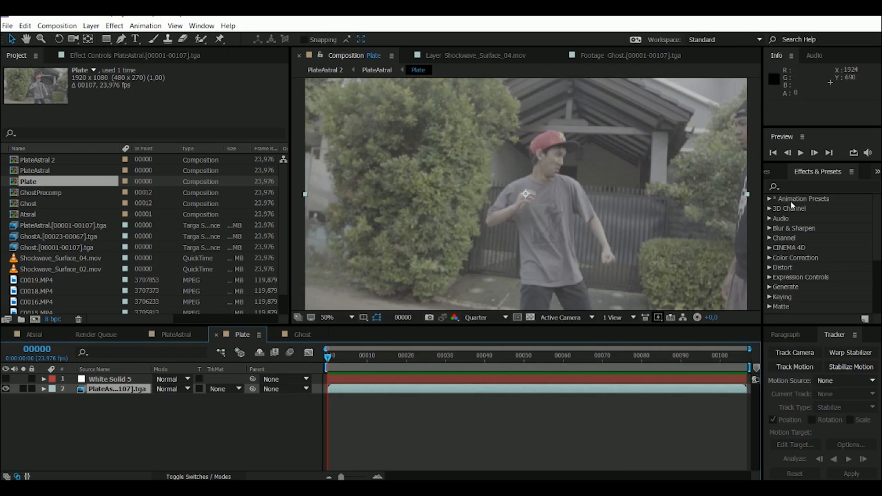
- Replay the Plate footage, inspect the push at frame 41, and preview it again from the start
{"action": "left_click", "coordinate": [801, 154]}
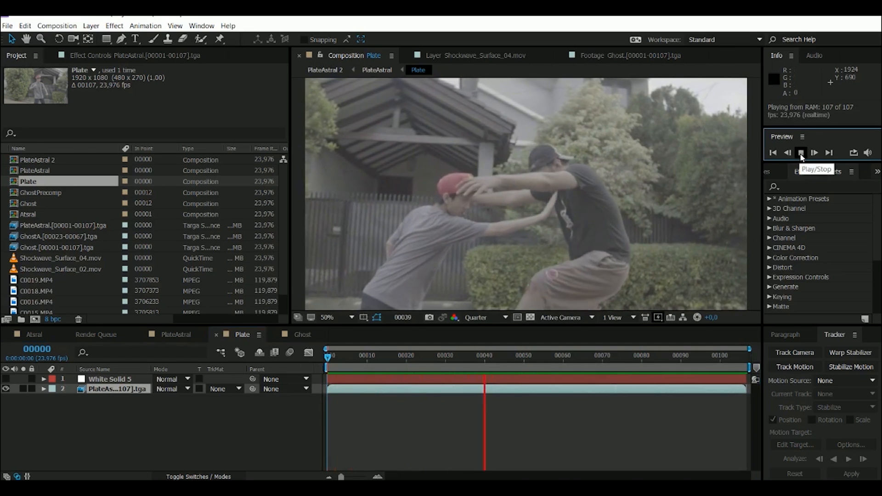
{"action": "left_click", "coordinate": [800, 153]}
{"action": "left_click", "coordinate": [326, 370]}
{"action": "left_click_drag", "start_coordinate": [326, 370], "coordinate": [488, 353]}
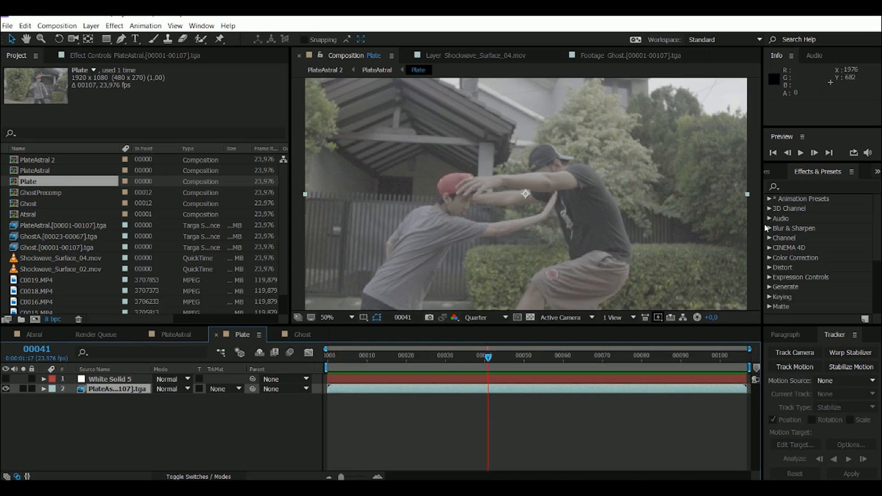
{"action": "left_click_drag", "start_coordinate": [485, 355], "coordinate": [324, 353]}
{"action": "left_click", "coordinate": [801, 153]}
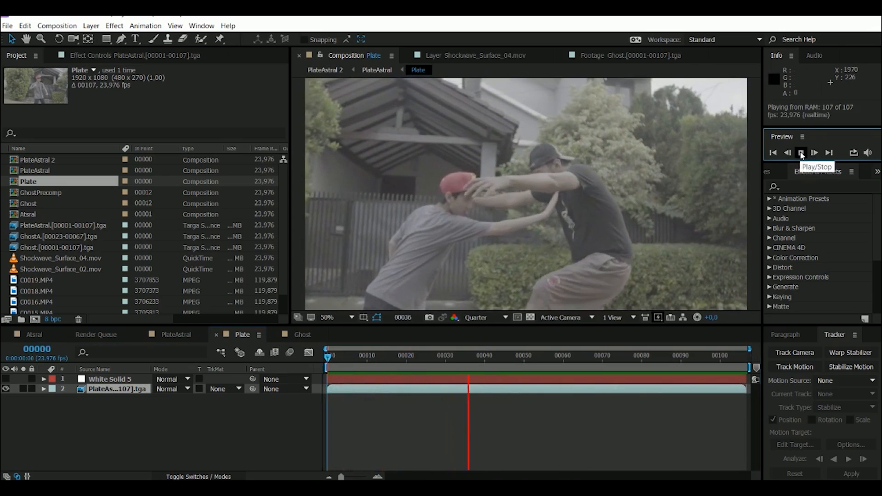
- Return to the PlateAstral composition, scrub to frame 31, and look over its layer stack
{"action": "left_click", "coordinate": [376, 72]}
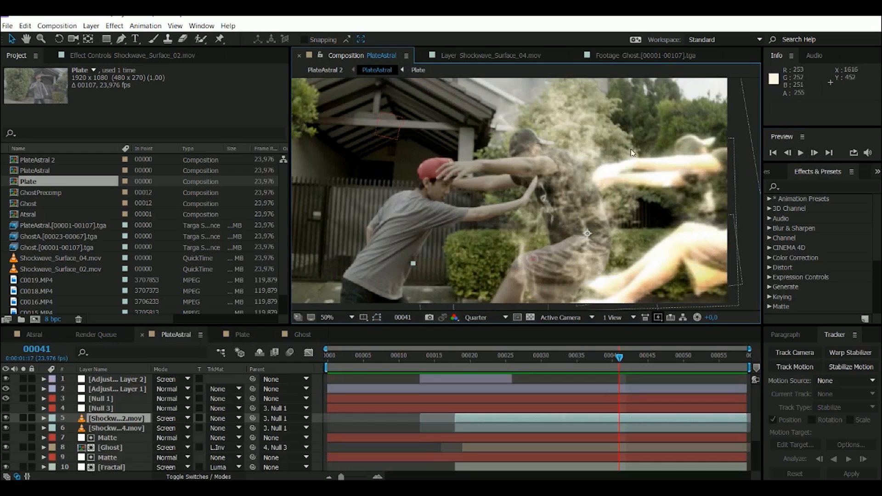
{"action": "mouse_move", "coordinate": [541, 370]}
{"action": "left_mouse_down"}
{"action": "mouse_move", "coordinate": [454, 366]}
{"action": "mouse_move", "coordinate": [553, 368]}
{"action": "left_mouse_up"}
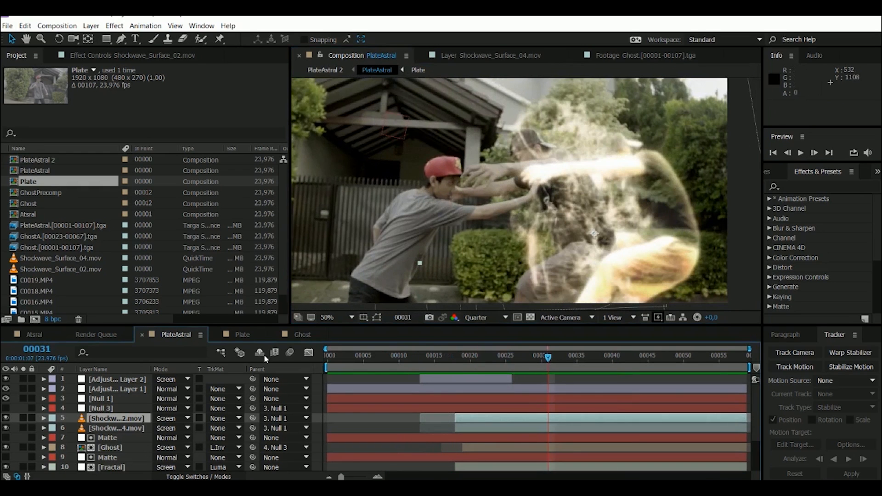
{"action": "scroll", "coordinate": [119, 422], "scroll_direction": "down", "scroll_amount": 2}
{"action": "scroll", "coordinate": [119, 422], "scroll_direction": "up", "scroll_amount": 2}
- Compare the composite with Adjustment Layer 2 hidden and shown at frames 21 and 24
{"action": "left_click", "coordinate": [115, 380]}
{"action": "left_click_drag", "start_coordinate": [462, 355], "coordinate": [475, 357]}
{"action": "left_click", "coordinate": [6, 379]}
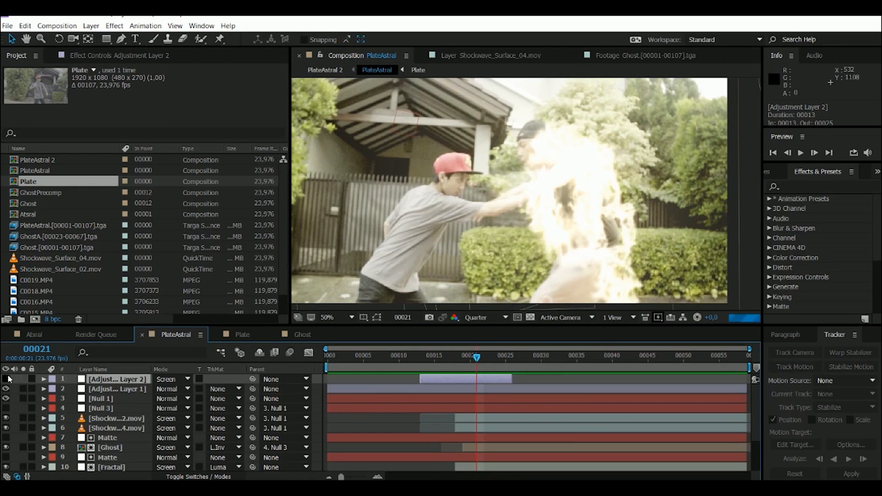
{"action": "left_click", "coordinate": [6, 379]}
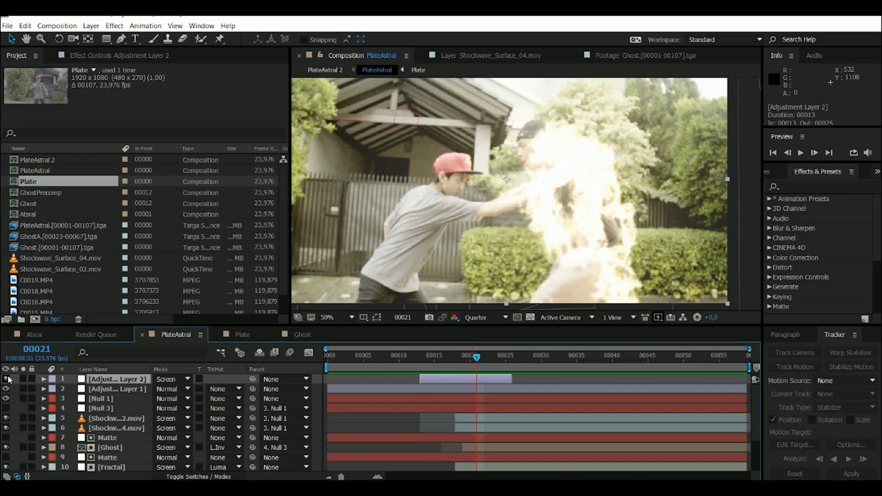
{"action": "left_click_drag", "start_coordinate": [477, 357], "coordinate": [502, 357]}
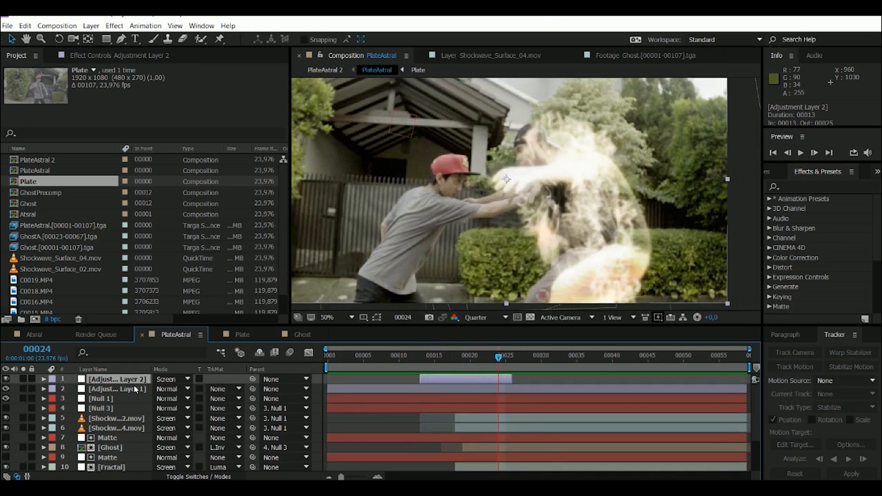
{"action": "left_click", "coordinate": [2, 381]}
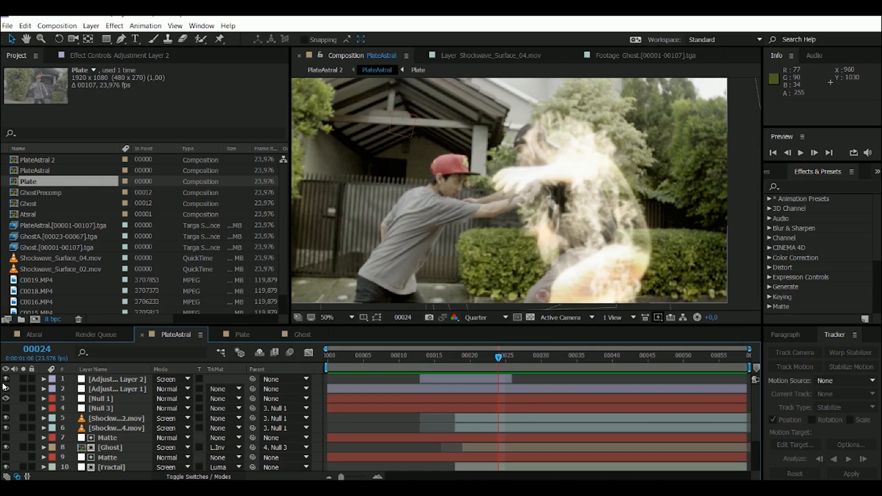
{"action": "left_click", "coordinate": [6, 380]}
{"action": "left_click", "coordinate": [5, 380]}
{"action": "left_click", "coordinate": [5, 380]}
{"action": "left_click", "coordinate": [5, 379]}
- Compare the composite with Adjustment Layer 1 hidden and shown, checking frames 24, 20 and 14
{"action": "left_click", "coordinate": [105, 389]}
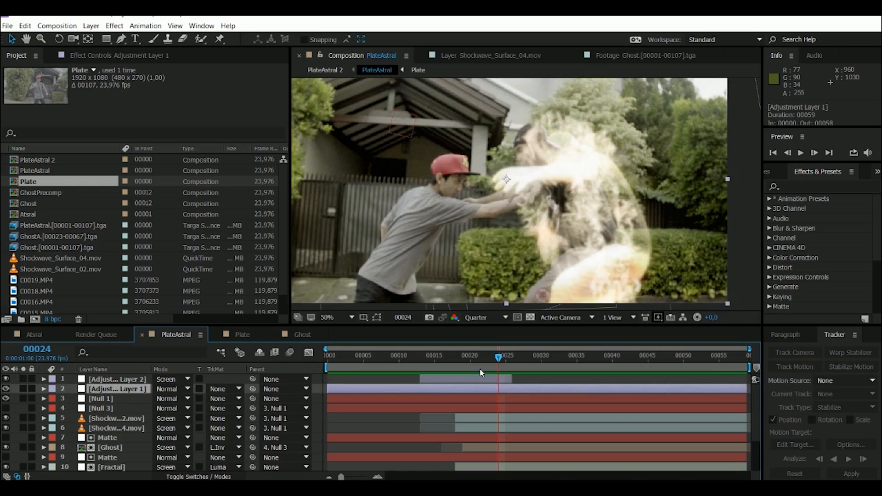
{"action": "left_click", "coordinate": [5, 389]}
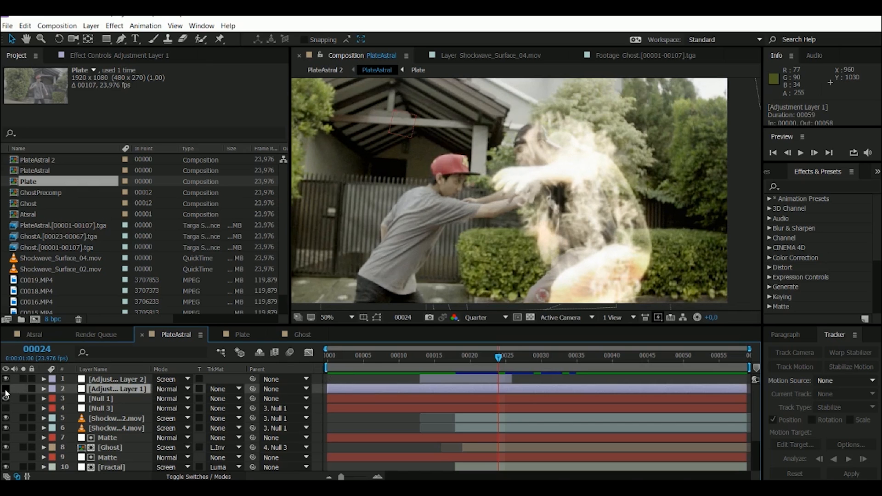
{"action": "left_click", "coordinate": [5, 389]}
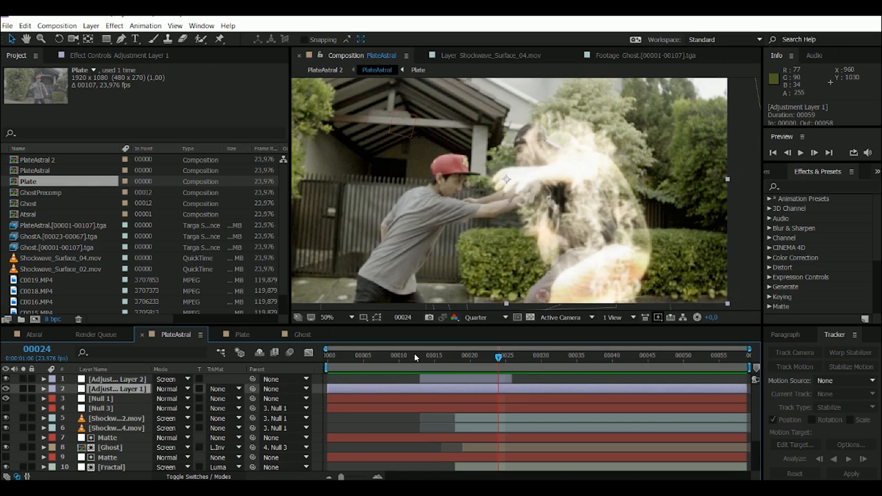
{"action": "left_click_drag", "start_coordinate": [415, 353], "coordinate": [471, 354]}
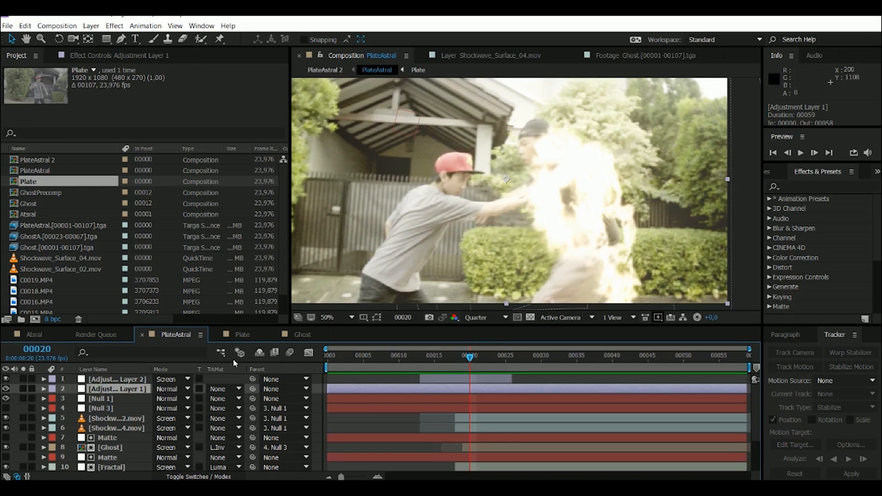
{"action": "left_click_drag", "start_coordinate": [475, 346], "coordinate": [426, 364]}
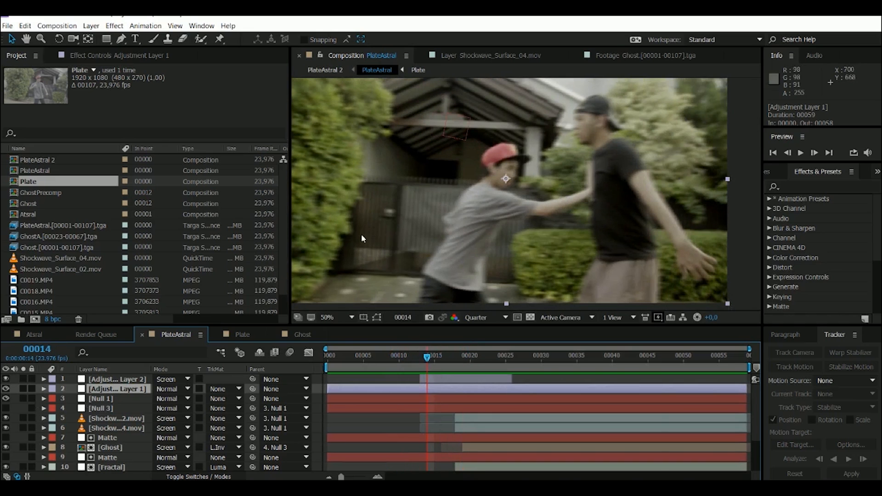
{"action": "left_click", "coordinate": [6, 390]}
- View the source footage of the Shockwave_Surface_04.mov and Shockwave_Surface_02.mov layers in the Layer viewer
{"action": "scroll", "coordinate": [381, 398], "scroll_direction": "down", "scroll_amount": 3}
{"action": "left_click_drag", "start_coordinate": [451, 361], "coordinate": [491, 361]}
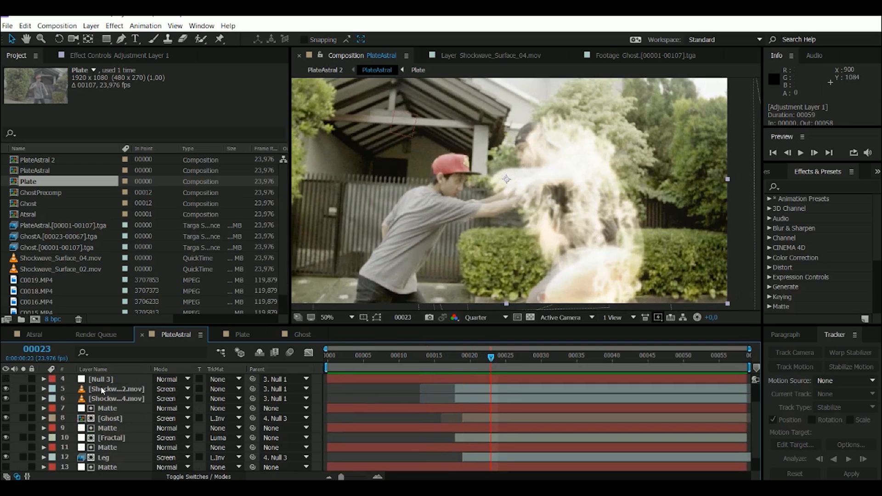
{"action": "left_click", "coordinate": [64, 398]}
{"action": "mouse_move", "coordinate": [7, 390]}
{"action": "left_mouse_down"}
{"action": "mouse_move", "coordinate": [6, 399]}
{"action": "mouse_move", "coordinate": [7, 389]}
{"action": "left_mouse_up"}
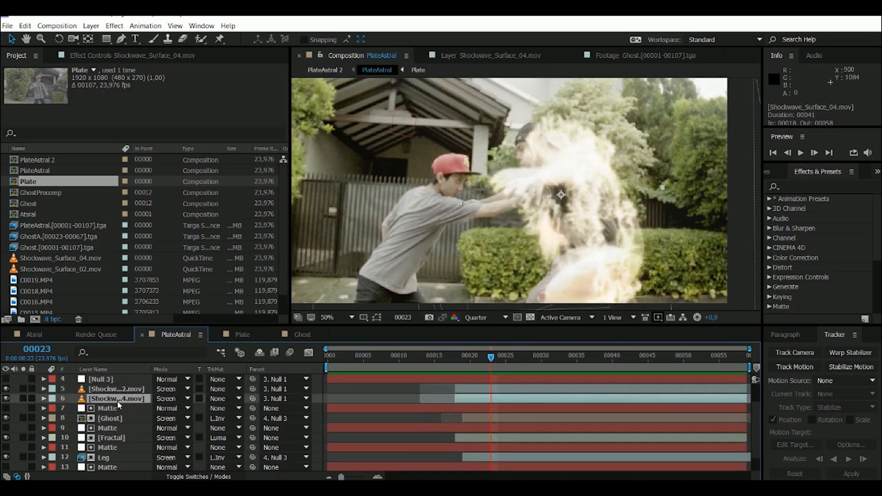
{"action": "double_click", "coordinate": [117, 399]}
{"action": "key", "text": "space"}
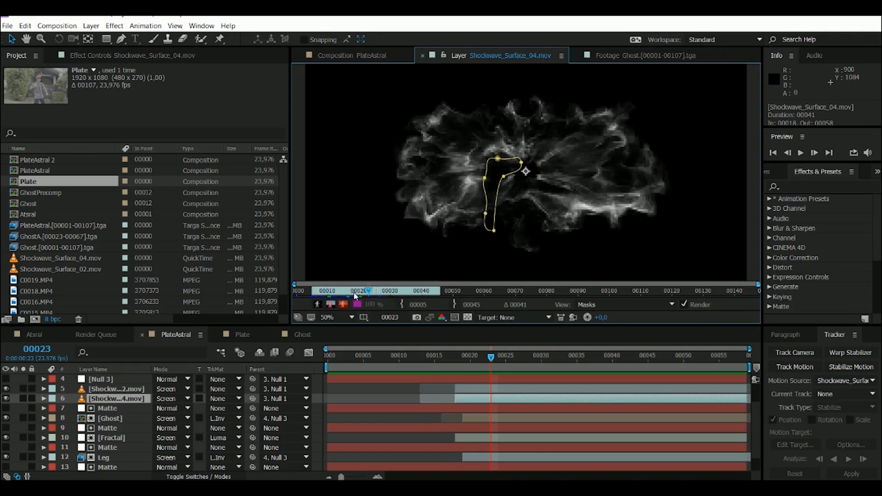
{"action": "double_click", "coordinate": [115, 392]}
{"action": "mouse_move", "coordinate": [356, 289]}
{"action": "left_mouse_down"}
{"action": "mouse_move", "coordinate": [475, 289]}
{"action": "mouse_move", "coordinate": [339, 290]}
{"action": "left_mouse_up"}
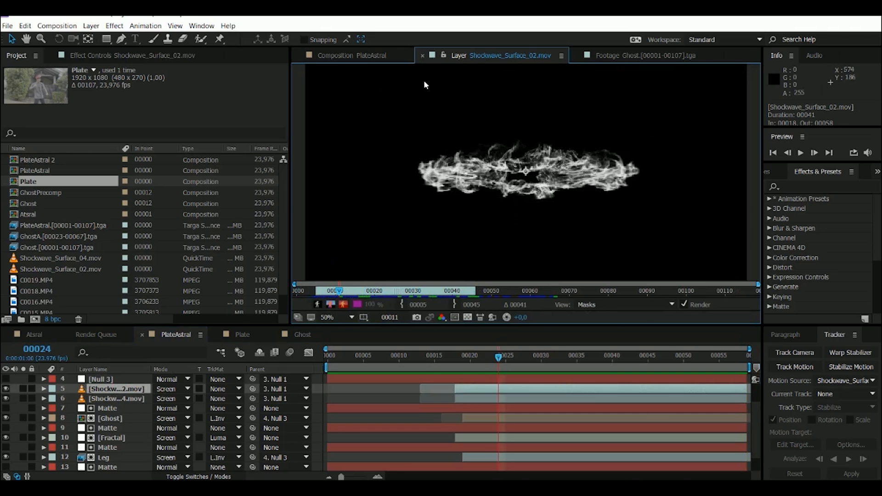
- Return to the PlateAstral composite and scrub the shockwave effect from frame 18 to frame 39
{"action": "left_click", "coordinate": [384, 55]}
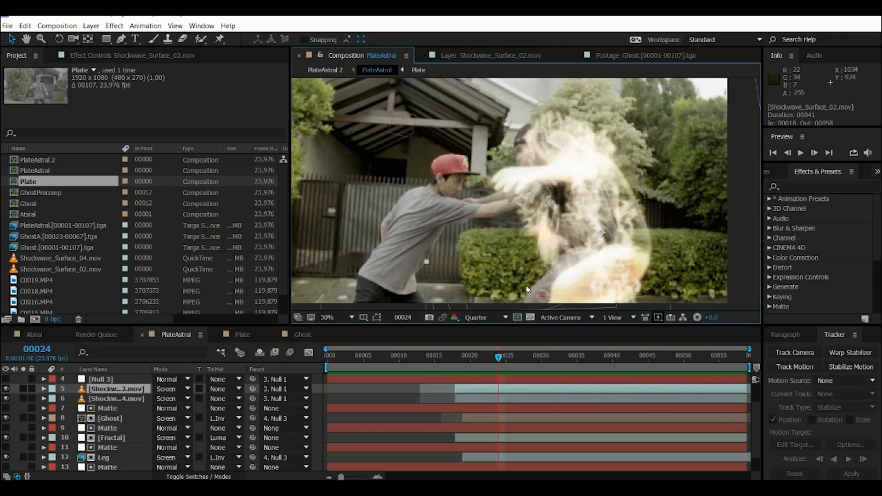
{"action": "left_click", "coordinate": [456, 361]}
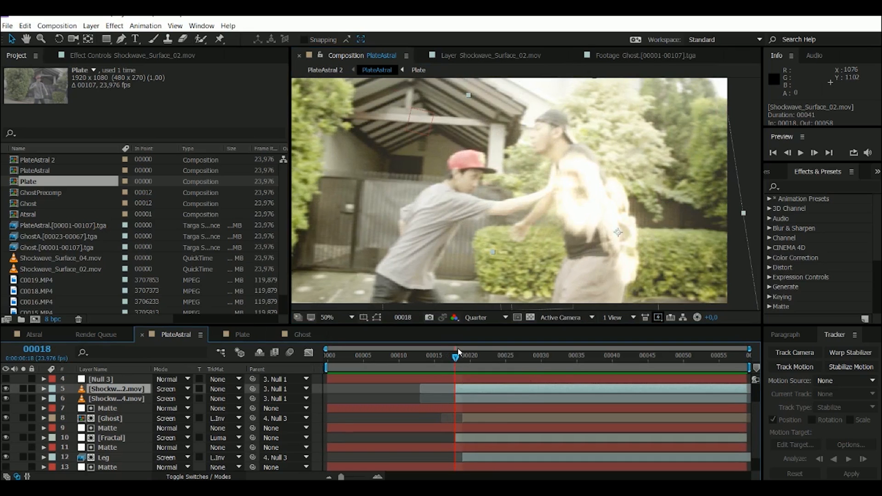
{"action": "left_click_drag", "start_coordinate": [457, 363], "coordinate": [591, 367]}
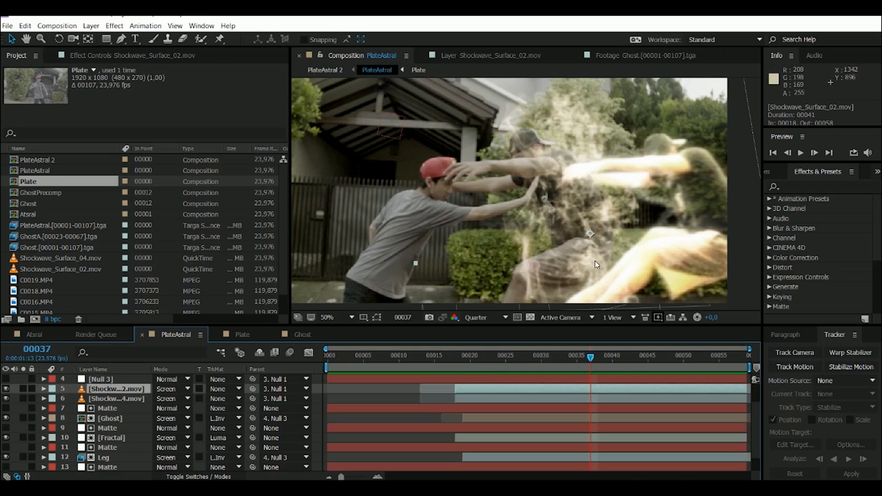
{"action": "left_click_drag", "start_coordinate": [558, 364], "coordinate": [608, 346]}
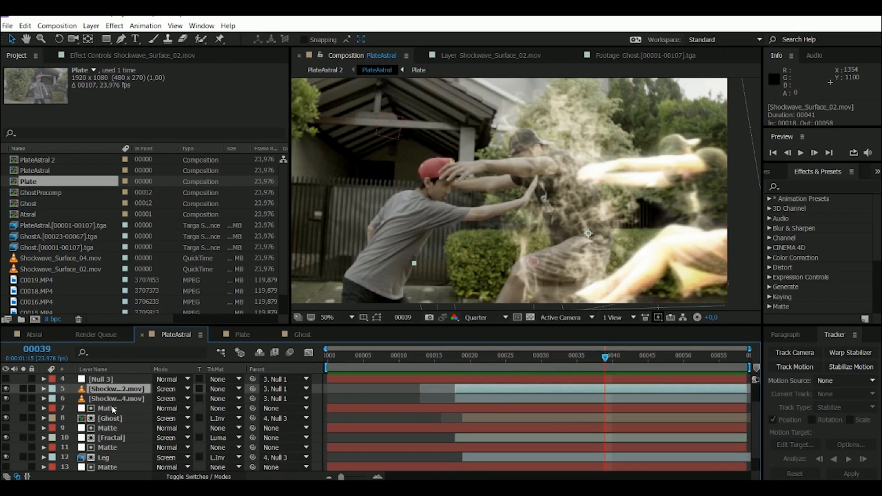
- Open the Ghost layer's composition, preview its animation, and return to PlateAstral at frame 39
{"action": "scroll", "coordinate": [111, 406], "scroll_direction": "down", "scroll_amount": 1}
{"action": "left_click", "coordinate": [144, 399]}
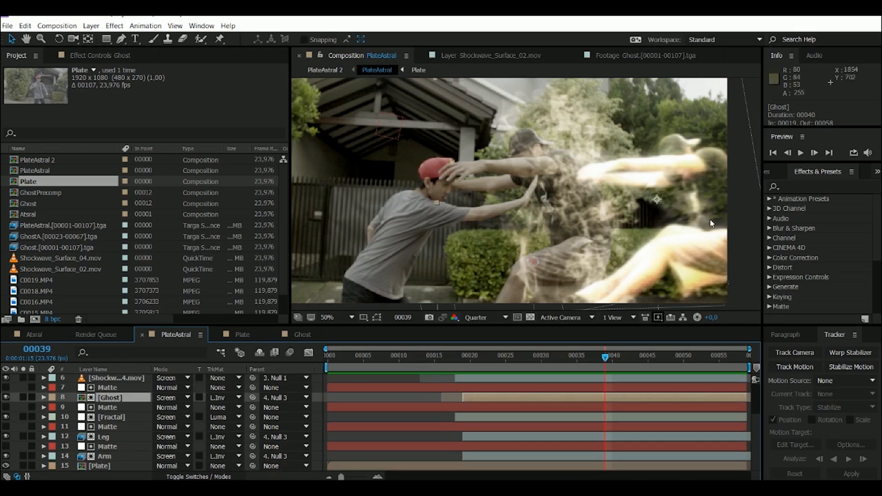
{"action": "mouse_move", "coordinate": [606, 357]}
{"action": "left_mouse_down"}
{"action": "mouse_move", "coordinate": [396, 353]}
{"action": "mouse_move", "coordinate": [614, 358]}
{"action": "left_mouse_up"}
{"action": "double_click", "coordinate": [110, 401]}
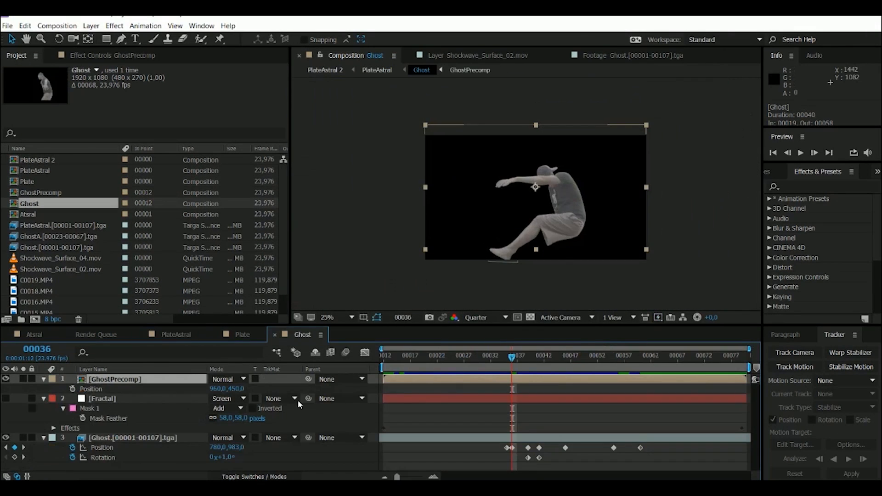
{"action": "left_click_drag", "start_coordinate": [420, 363], "coordinate": [549, 361]}
{"action": "key", "text": "space"}
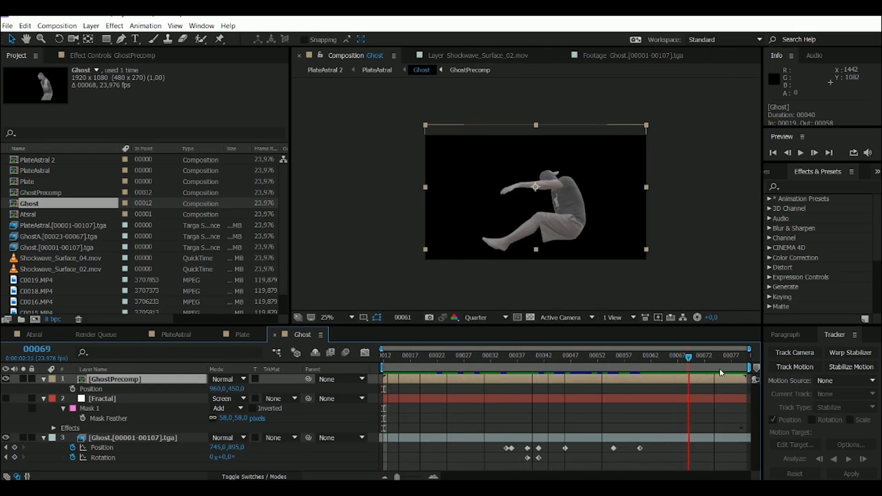
{"action": "left_click", "coordinate": [377, 70]}
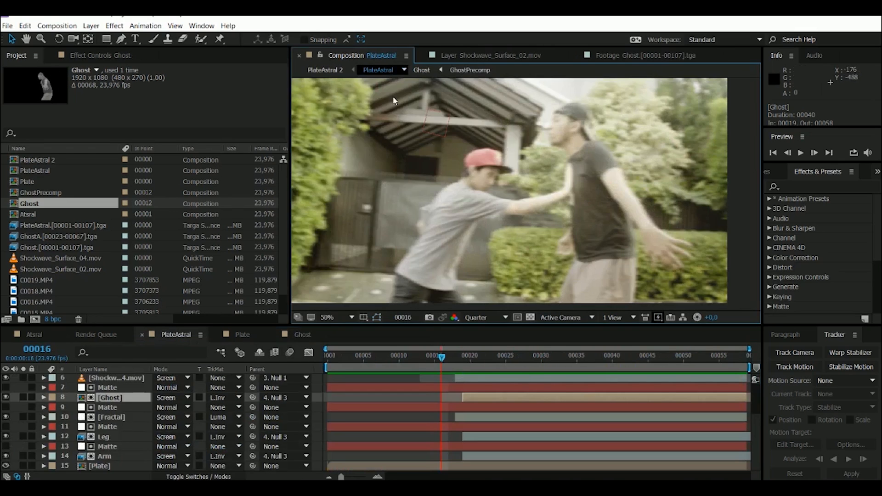
{"action": "left_click_drag", "start_coordinate": [464, 353], "coordinate": [605, 357]}
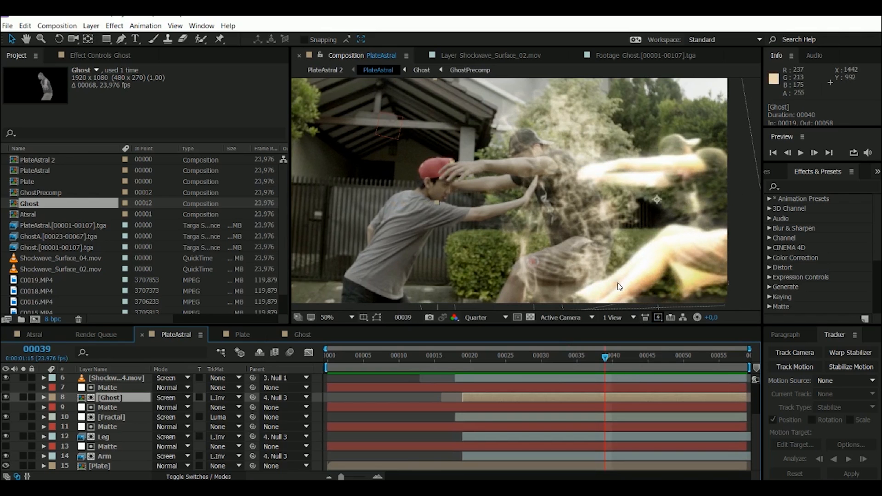
- Scrub the composite between frames 40 and 32, then briefly open the Ghost layer's composition and return to PlateAstral
{"action": "left_click_drag", "start_coordinate": [572, 366], "coordinate": [592, 369]}
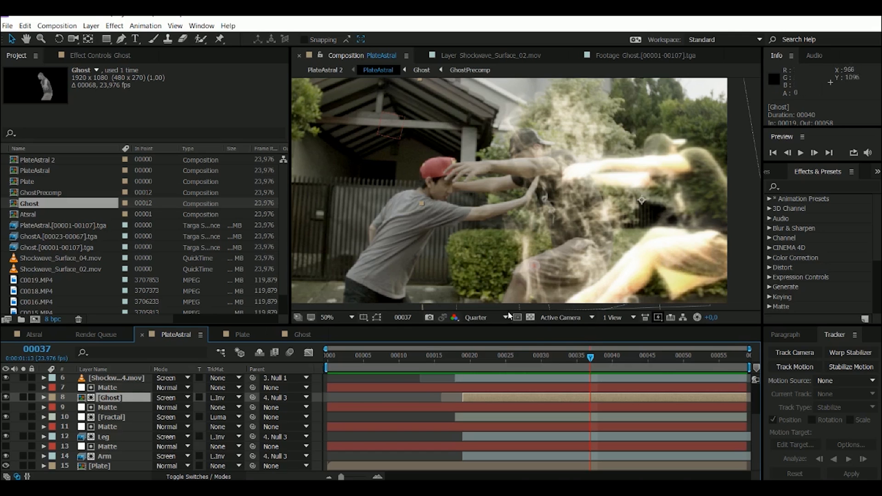
{"action": "left_click_drag", "start_coordinate": [591, 357], "coordinate": [612, 356]}
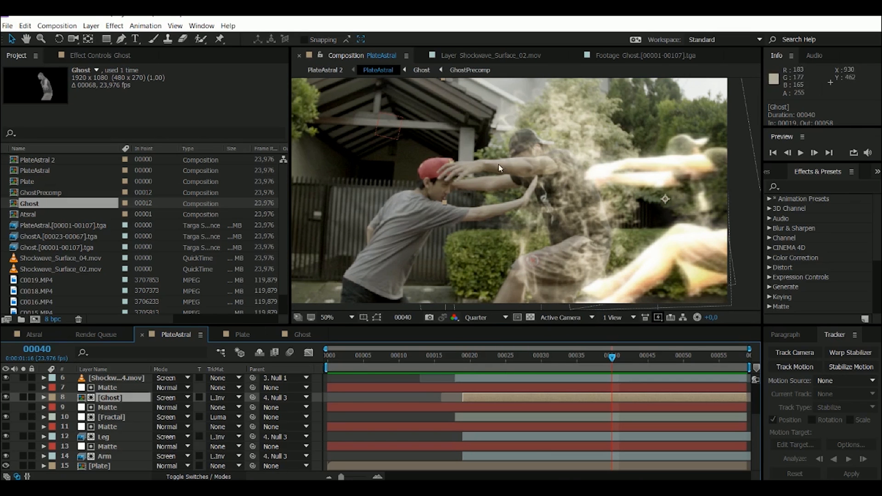
{"action": "left_click_drag", "start_coordinate": [456, 355], "coordinate": [590, 351]}
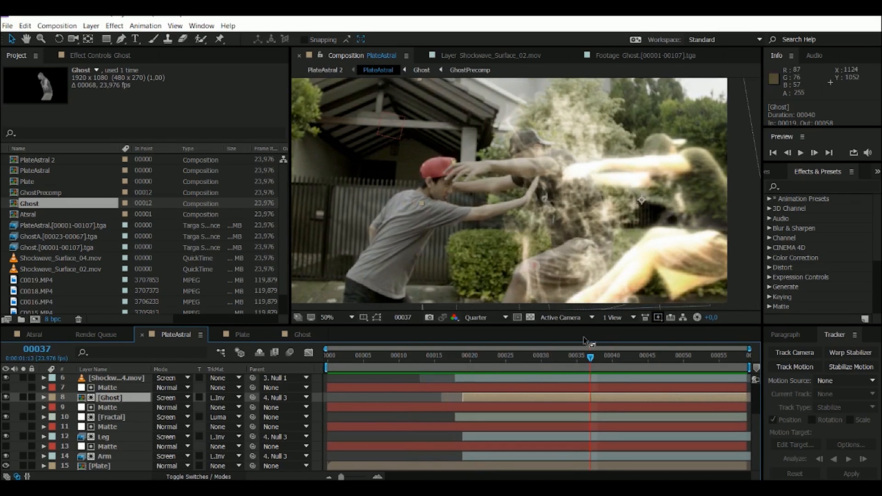
{"action": "left_click_drag", "start_coordinate": [477, 359], "coordinate": [463, 373]}
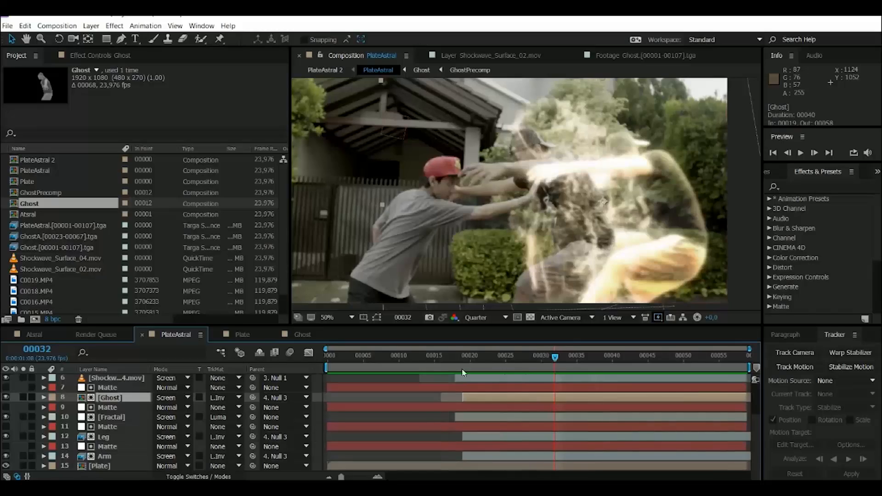
{"action": "double_click", "coordinate": [116, 399]}
{"action": "left_click", "coordinate": [376, 71]}
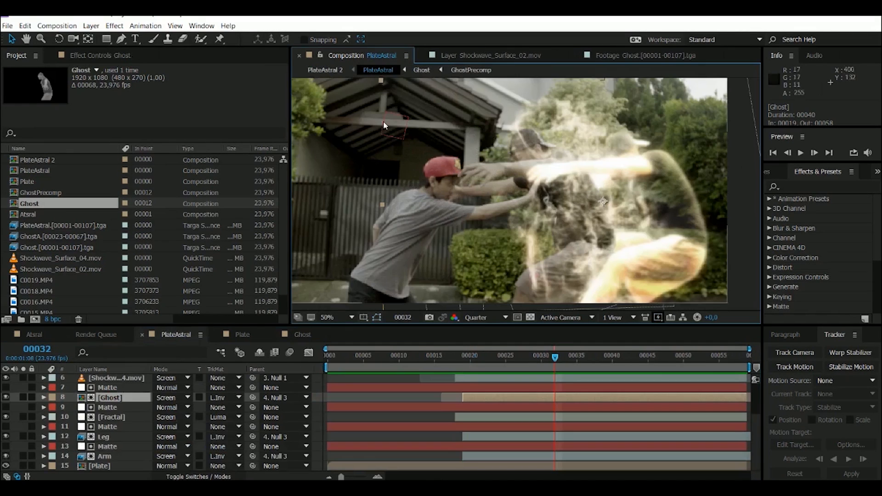
- Compare the Ghost layer in Normal blending mode at frame 32, then restore its mode to Screen
{"action": "left_click", "coordinate": [177, 398]}
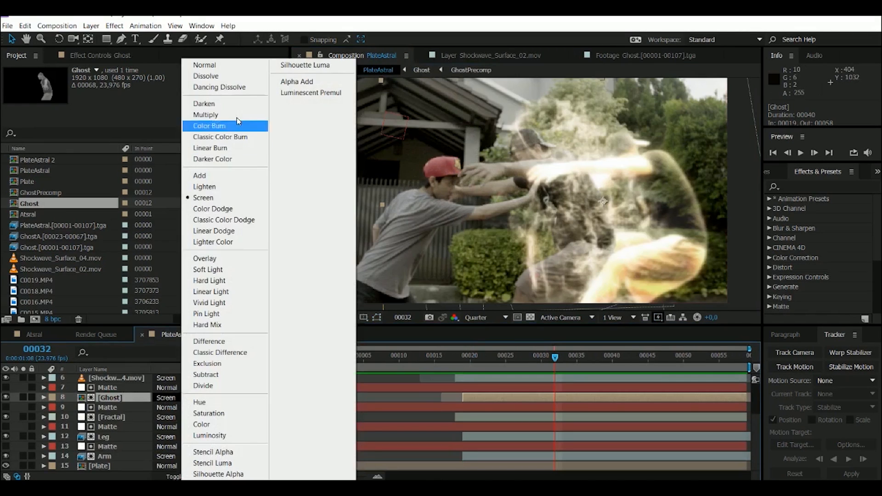
{"action": "left_click", "coordinate": [234, 66]}
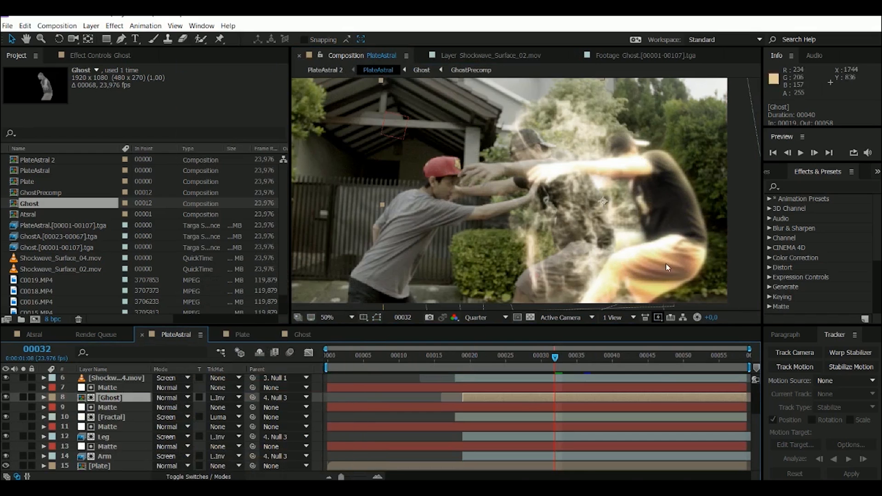
{"action": "left_click", "coordinate": [163, 398]}
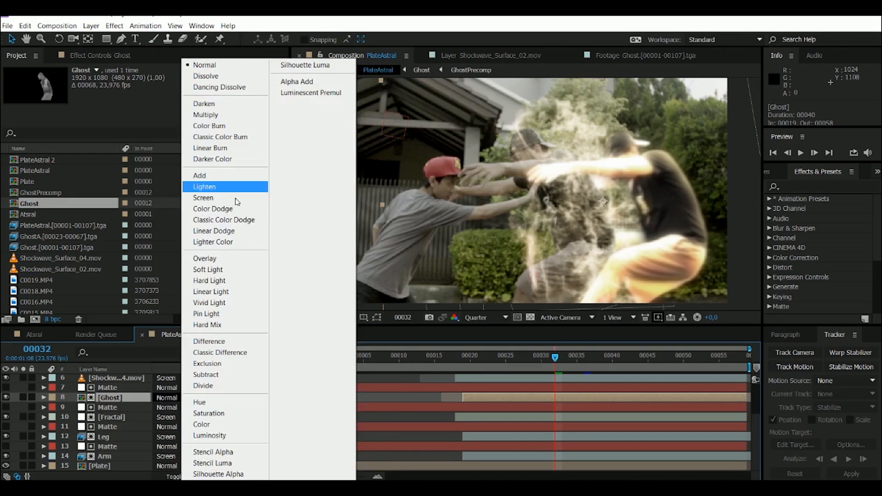
{"action": "left_click", "coordinate": [203, 197]}
- Show the Ghost layer's effects and compare the image with Curves 2 and Curves switched off and on
{"action": "left_click", "coordinate": [99, 56]}
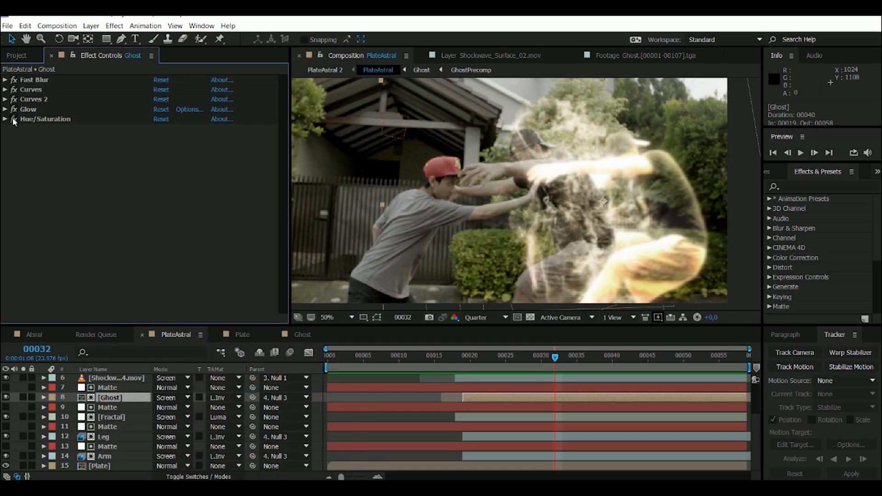
{"action": "left_click", "coordinate": [11, 100]}
{"action": "left_click", "coordinate": [14, 101]}
{"action": "left_click", "coordinate": [13, 89]}
{"action": "left_click", "coordinate": [14, 90]}
{"action": "left_click", "coordinate": [14, 89]}
{"action": "left_click", "coordinate": [13, 89]}
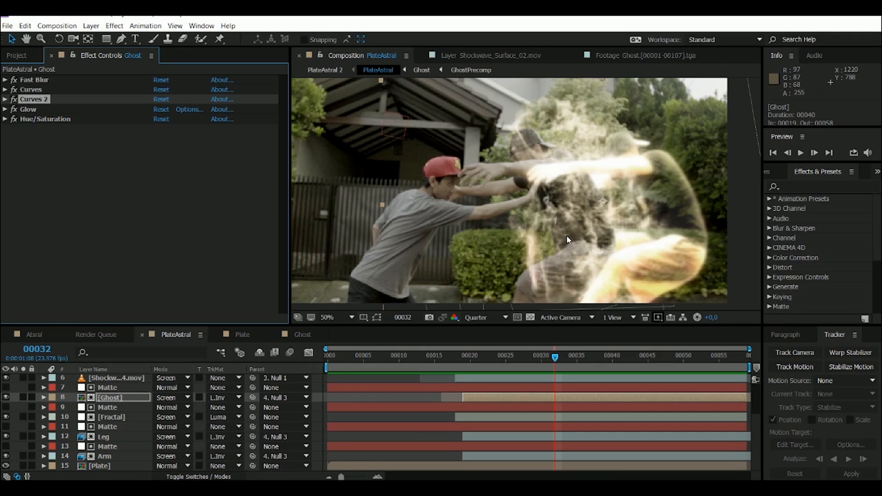
- View the Ghost composition at frame 28, return to PlateAstral, and scrub the composite from frame 19 to frame 32
{"action": "left_click", "coordinate": [302, 334]}
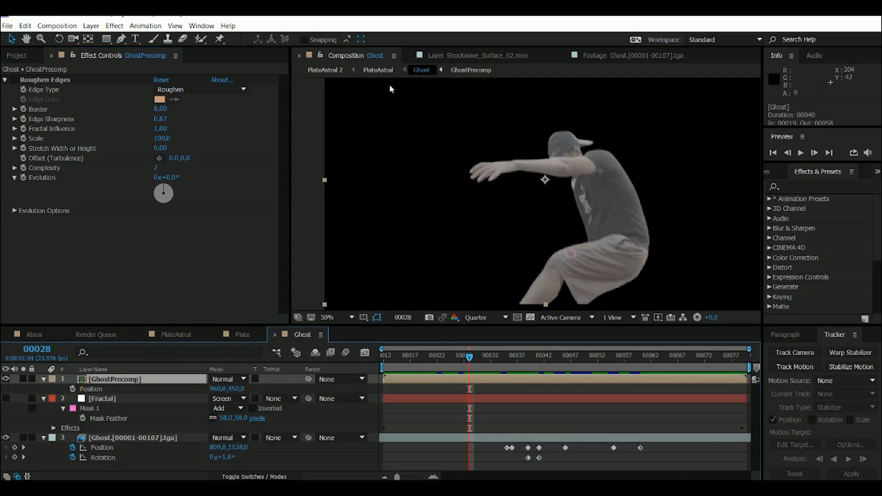
{"action": "left_click", "coordinate": [377, 72]}
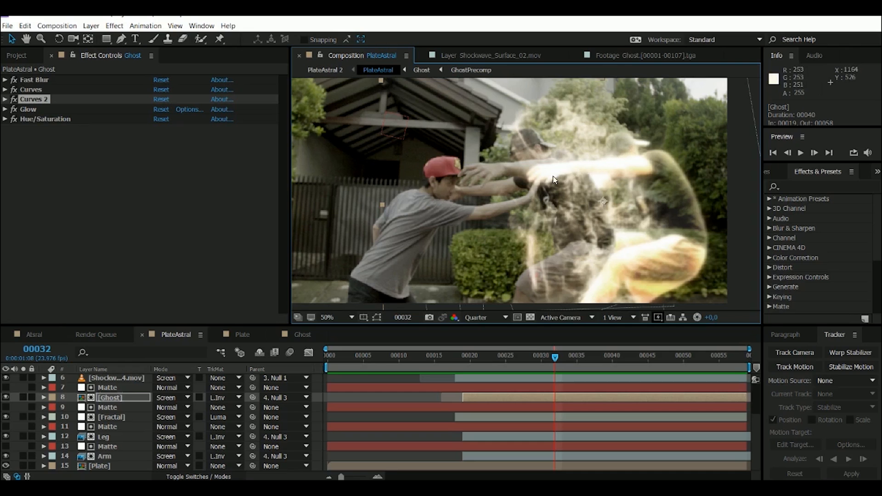
{"action": "mouse_move", "coordinate": [477, 359]}
{"action": "left_mouse_down"}
{"action": "mouse_move", "coordinate": [428, 360]}
{"action": "mouse_move", "coordinate": [462, 360]}
{"action": "left_mouse_up"}
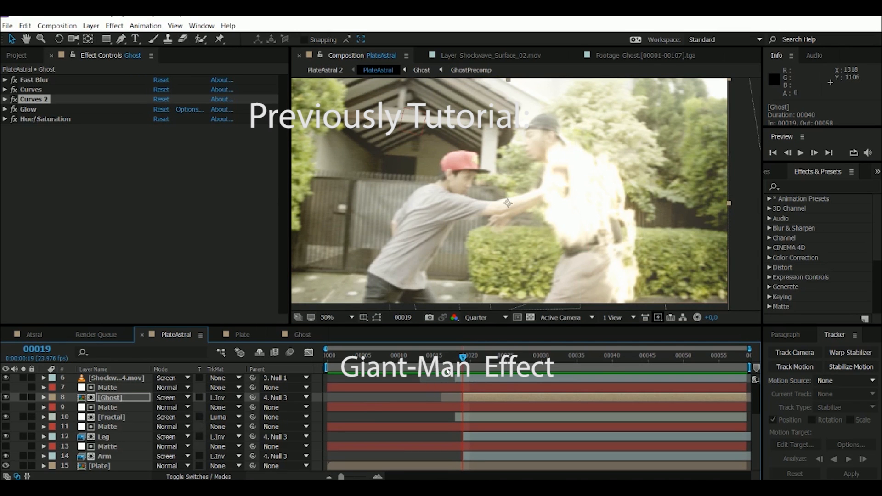
{"action": "left_click_drag", "start_coordinate": [448, 361], "coordinate": [498, 363]}
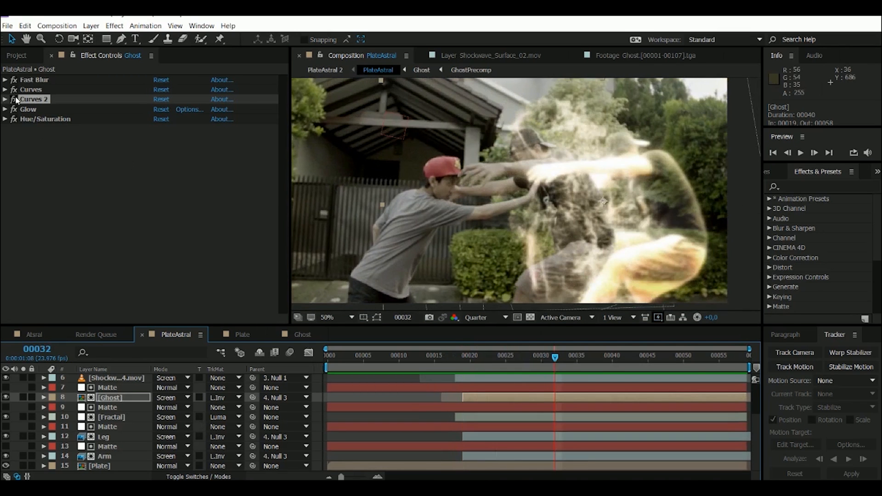
- Disable the Ghost layer's Curves and Curves 2 effects for comparison at frame 32, and enable both again
{"action": "left_click", "coordinate": [14, 94]}
{"action": "left_click", "coordinate": [14, 90]}
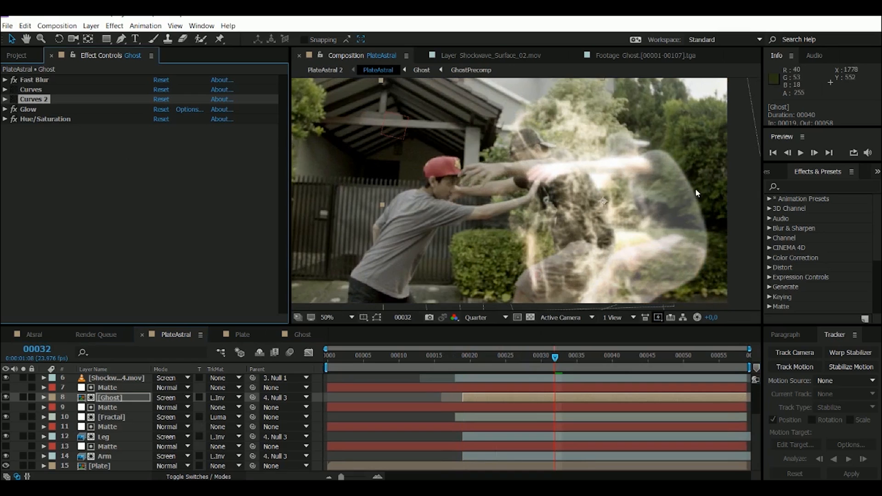
{"action": "left_click", "coordinate": [14, 100]}
{"action": "left_click", "coordinate": [13, 99]}
{"action": "left_click", "coordinate": [14, 90]}
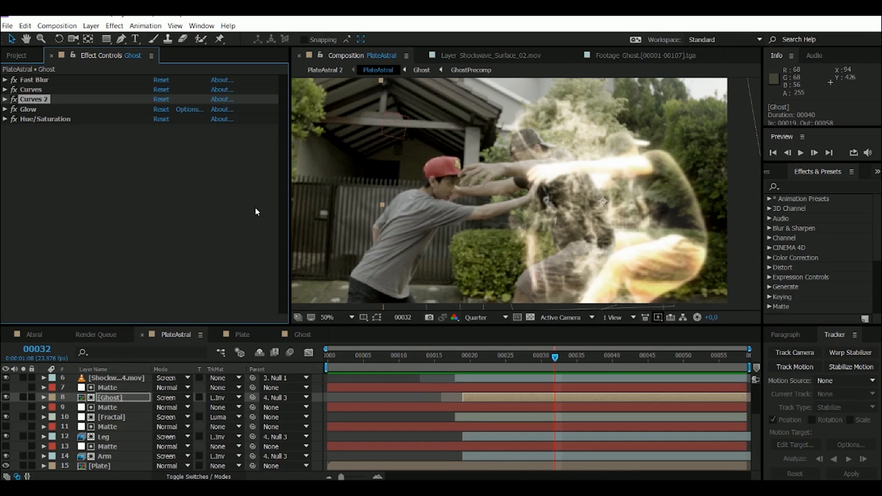
- Scrub the composite to frames 36 and 28, and examine the Ghost and Fractal layers with their neighbouring Matte layers
{"action": "left_click_drag", "start_coordinate": [448, 355], "coordinate": [584, 354]}
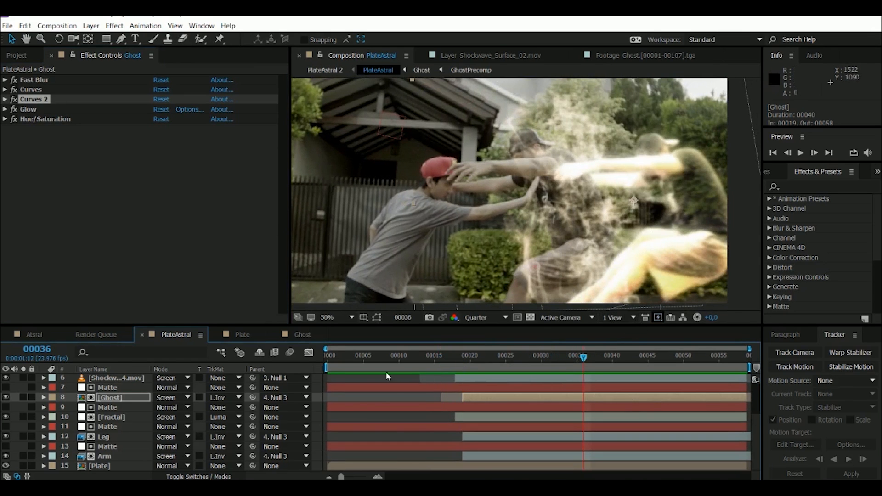
{"action": "left_click_drag", "start_coordinate": [446, 355], "coordinate": [526, 357]}
{"action": "left_click", "coordinate": [102, 418]}
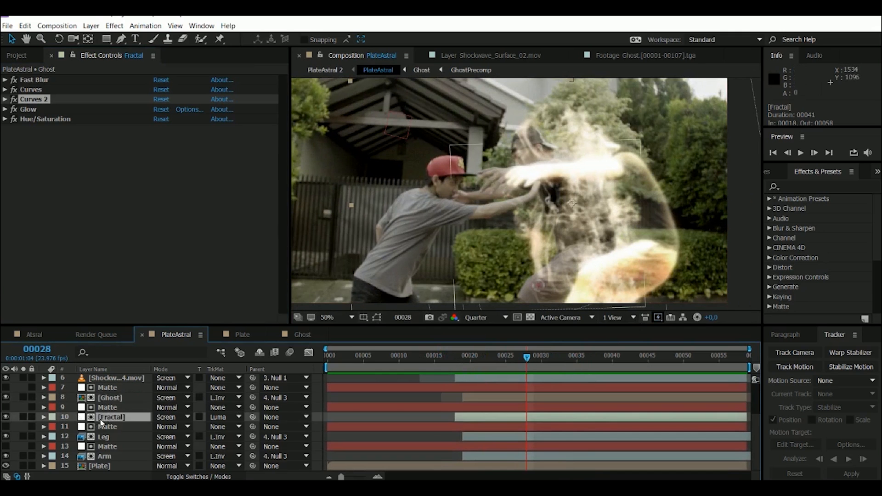
{"action": "left_click", "coordinate": [107, 387]}
{"action": "left_click", "coordinate": [108, 407]}
{"action": "left_click", "coordinate": [109, 398]}
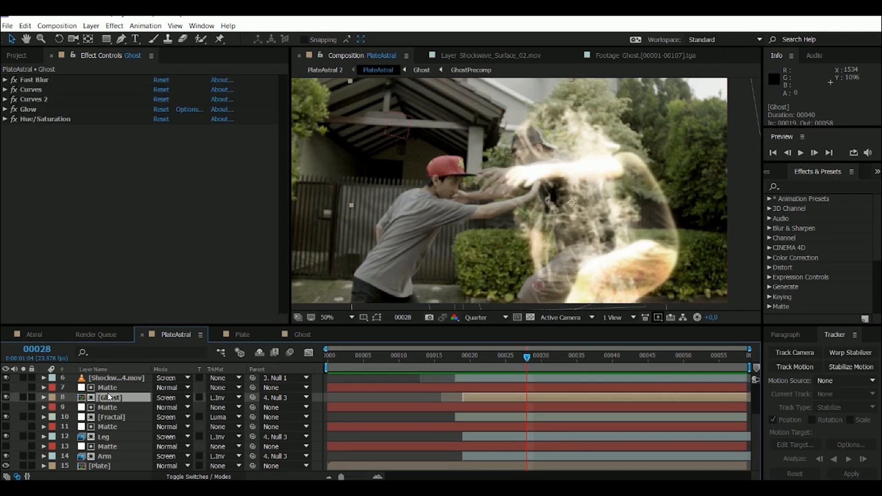
- Temporarily show the Matte layer above Ghost at frame 27 to check its shape, and hide it again
{"action": "left_click", "coordinate": [106, 388]}
{"action": "left_click_drag", "start_coordinate": [478, 357], "coordinate": [520, 356]}
{"action": "left_click", "coordinate": [6, 389]}
{"action": "left_click", "coordinate": [6, 389]}
{"action": "left_click", "coordinate": [6, 389]}
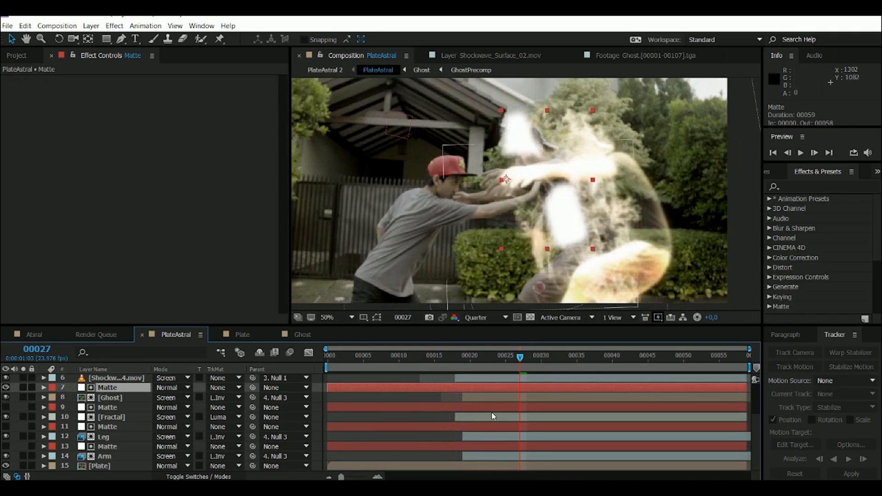
{"action": "left_click", "coordinate": [6, 389]}
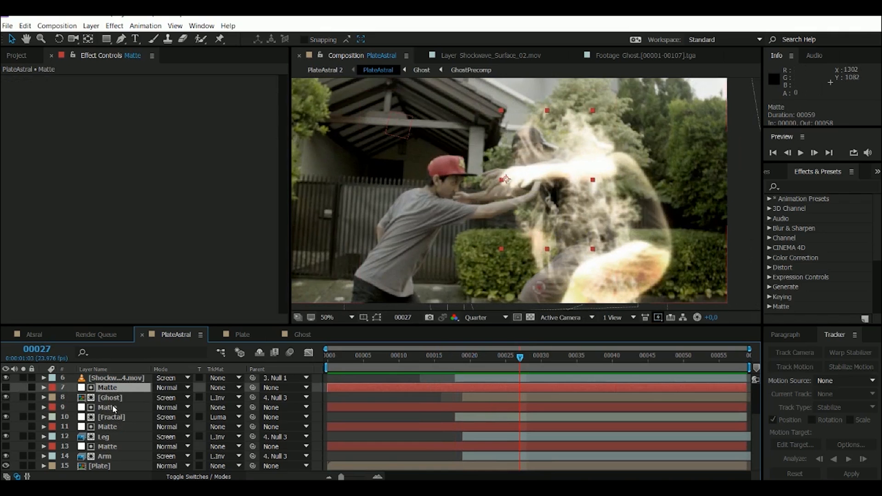
- Hide the Shockwave_Surface_04.mov and Shockwave_Surface_02.mov layers
{"action": "left_click", "coordinate": [22, 398]}
{"action": "left_click", "coordinate": [115, 378]}
{"action": "scroll", "coordinate": [115, 384], "scroll_direction": "up", "scroll_amount": 1}
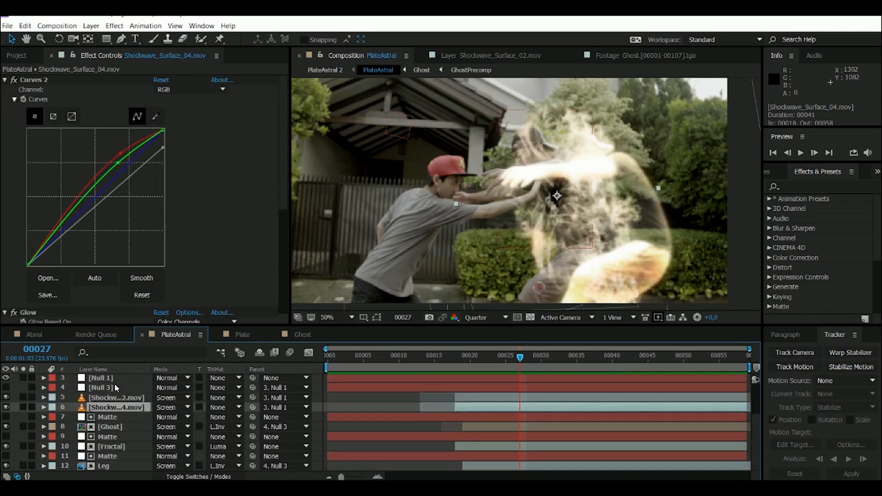
{"action": "left_click", "coordinate": [6, 408]}
{"action": "left_click", "coordinate": [6, 397]}
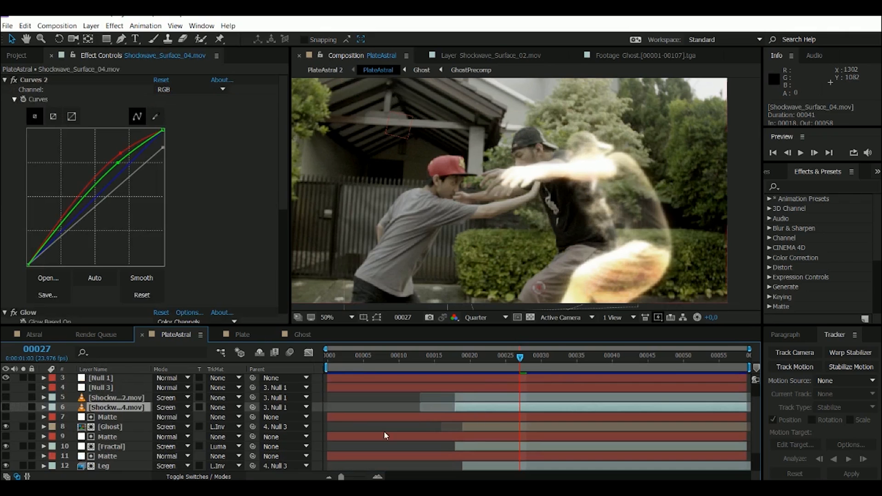
- Scrub the composite without the shockwaves through frames 23 to 36, and check frame 34 with the Matte layer above Ghost selected
{"action": "mouse_move", "coordinate": [501, 366]}
{"action": "left_mouse_down"}
{"action": "mouse_move", "coordinate": [468, 363]}
{"action": "mouse_move", "coordinate": [491, 363]}
{"action": "left_mouse_up"}
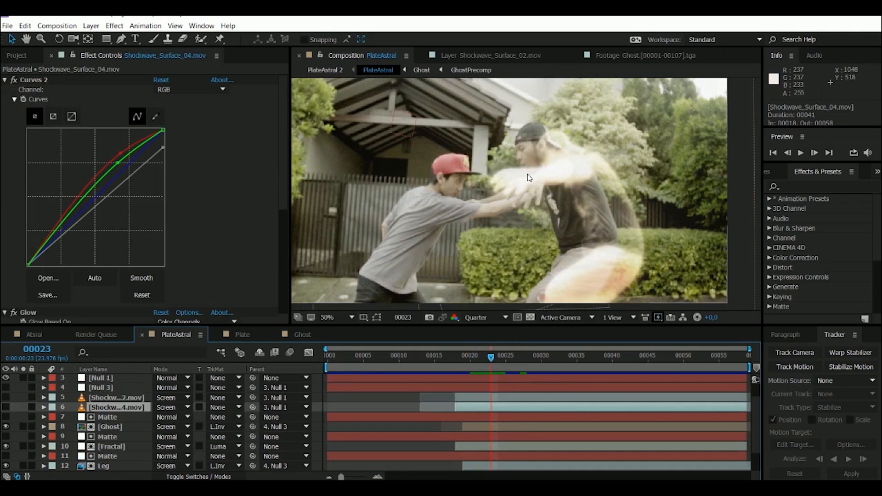
{"action": "left_click_drag", "start_coordinate": [487, 362], "coordinate": [585, 362]}
{"action": "left_click", "coordinate": [90, 419]}
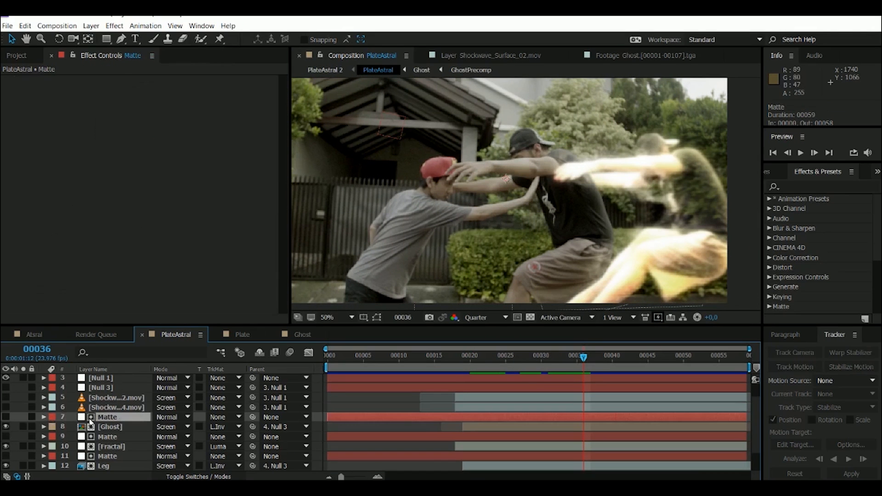
{"action": "left_click_drag", "start_coordinate": [457, 362], "coordinate": [567, 363]}
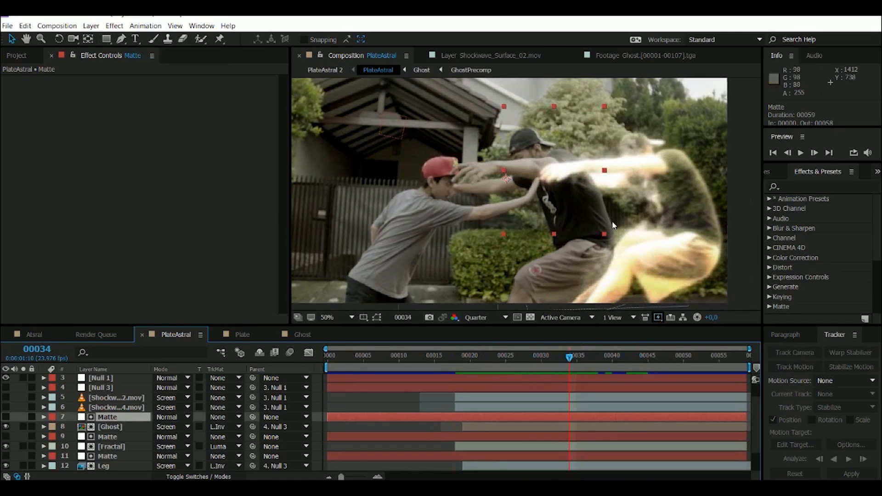
- Inspect the ghost's arm and matte edge close up at frame 34, then check the composite at frame 51
{"action": "scroll", "coordinate": [618, 191], "scroll_direction": "up", "scroll_amount": 2}
{"action": "scroll", "coordinate": [618, 191], "scroll_direction": "down", "scroll_amount": 1}
{"action": "left_click_drag", "start_coordinate": [636, 193], "coordinate": [519, 168]}
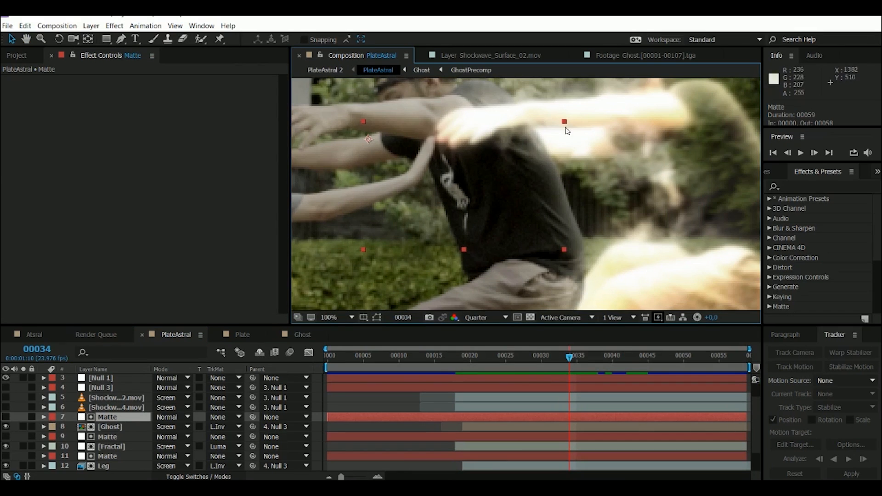
{"action": "scroll", "coordinate": [515, 174], "scroll_direction": "down", "scroll_amount": 1}
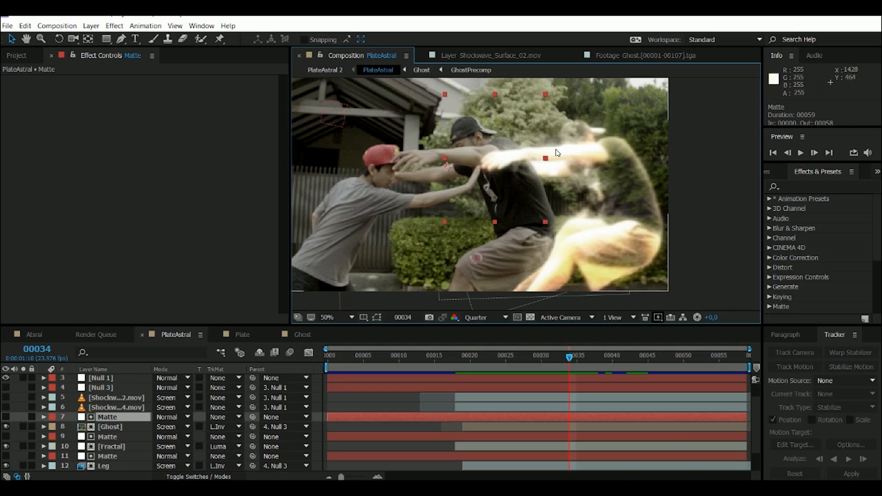
{"action": "left_click_drag", "start_coordinate": [454, 361], "coordinate": [690, 371]}
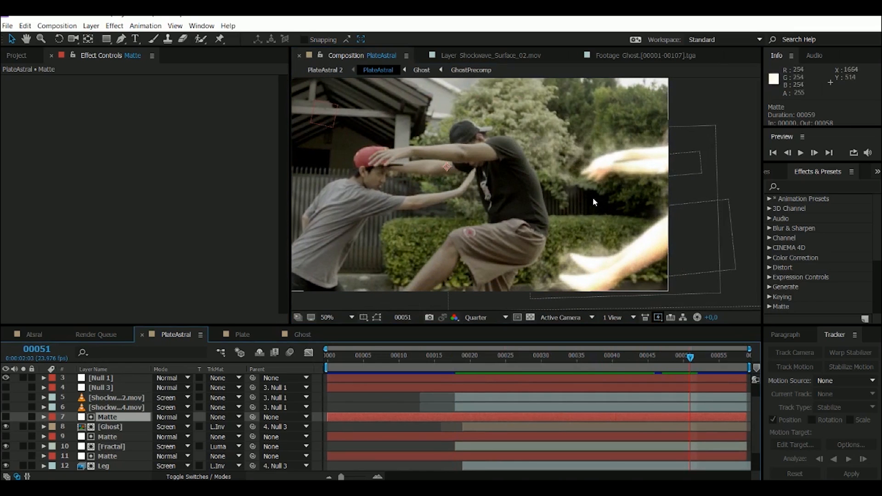
- Solo the Fractal layer and scrub its noise animation at frames 35, 50 and 18
{"action": "scroll", "coordinate": [107, 433], "scroll_direction": "down", "scroll_amount": 1}
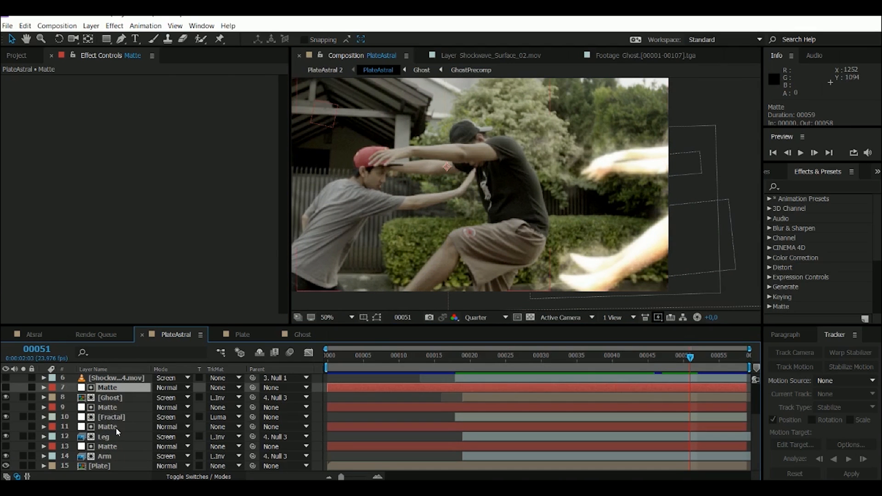
{"action": "left_click", "coordinate": [111, 417]}
{"action": "left_click_drag", "start_coordinate": [510, 357], "coordinate": [576, 357]}
{"action": "left_click", "coordinate": [23, 417]}
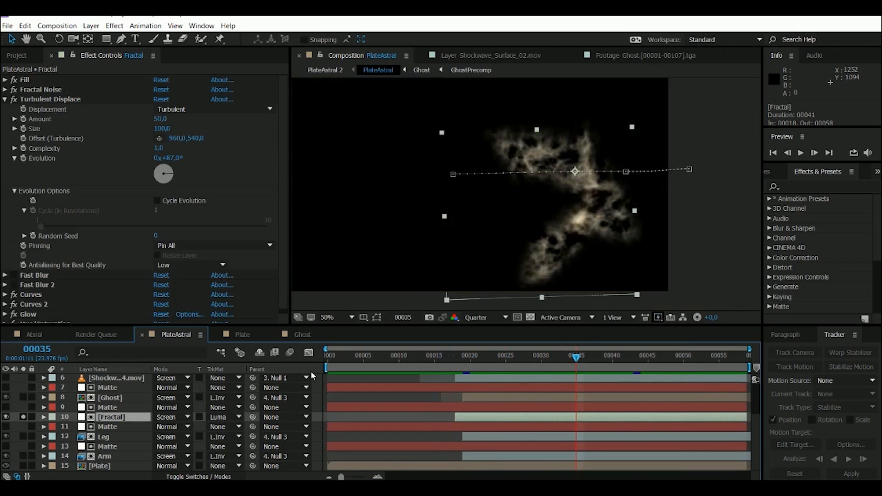
{"action": "left_click_drag", "start_coordinate": [450, 363], "coordinate": [684, 375]}
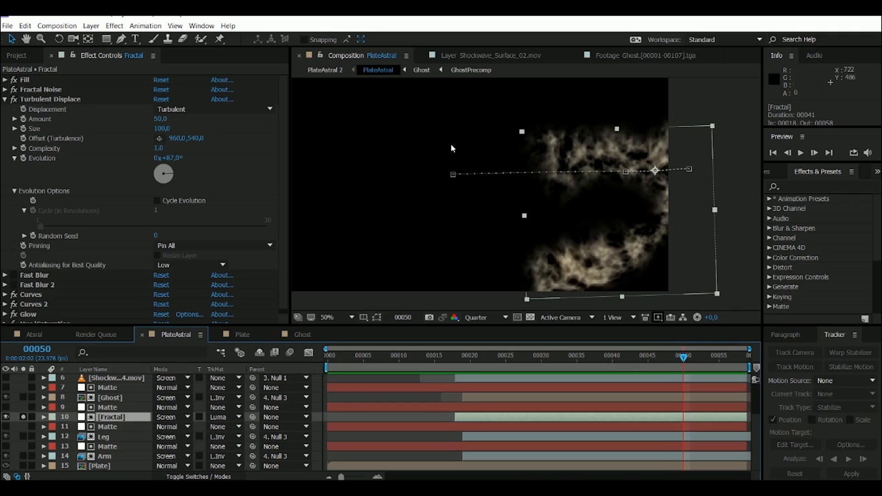
{"action": "left_click", "coordinate": [458, 361]}
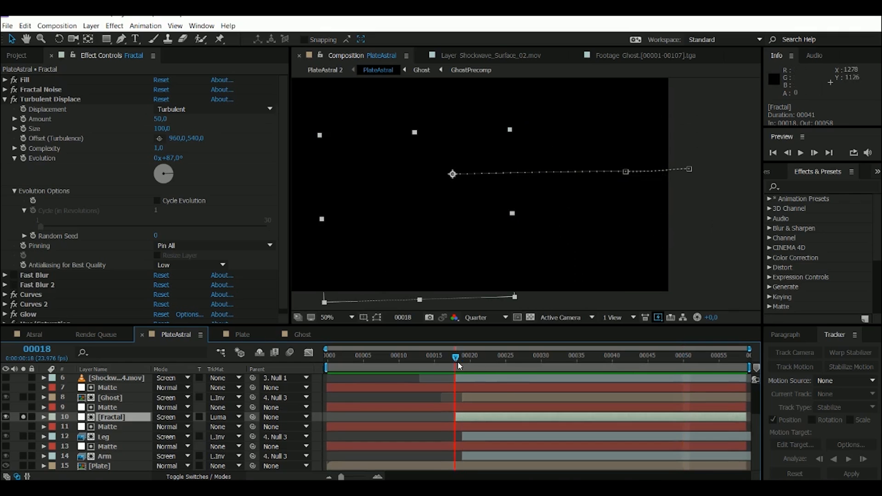
- Unsolo the Fractal layer and scrub the full composite to frame 37 and on to frame 47
{"action": "left_click", "coordinate": [24, 417]}
{"action": "left_click_drag", "start_coordinate": [554, 356], "coordinate": [591, 357]}
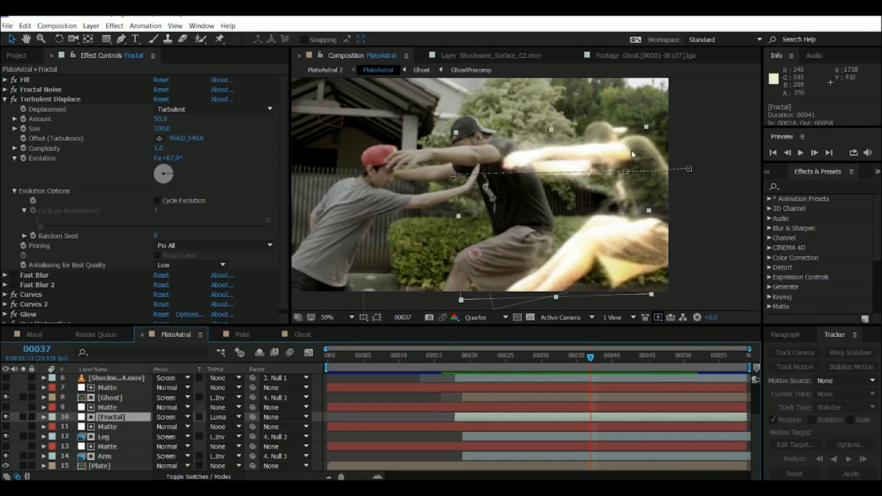
{"action": "left_click_drag", "start_coordinate": [522, 357], "coordinate": [725, 355]}
{"action": "left_click_drag", "start_coordinate": [522, 360], "coordinate": [600, 356]}
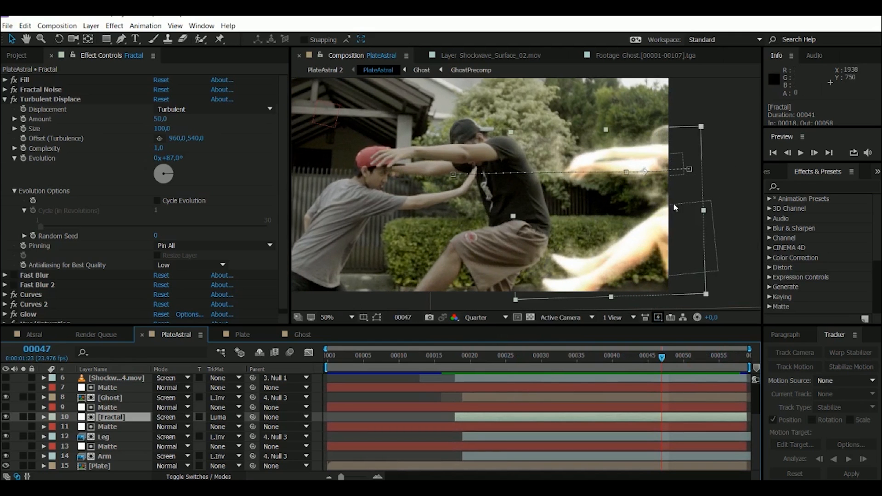
- Check the Fractal layer, then select the Ghost layer and scrub the composite to frames 49 and 51
{"action": "left_click", "coordinate": [117, 428]}
{"action": "left_click", "coordinate": [117, 421]}
{"action": "scroll", "coordinate": [137, 431], "scroll_direction": "up", "scroll_amount": 2}
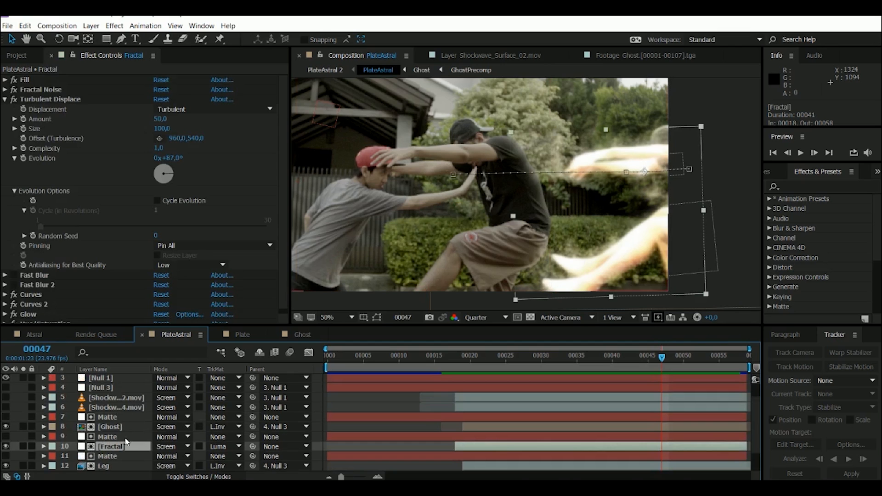
{"action": "left_click", "coordinate": [120, 426]}
{"action": "left_click_drag", "start_coordinate": [428, 365], "coordinate": [676, 361]}
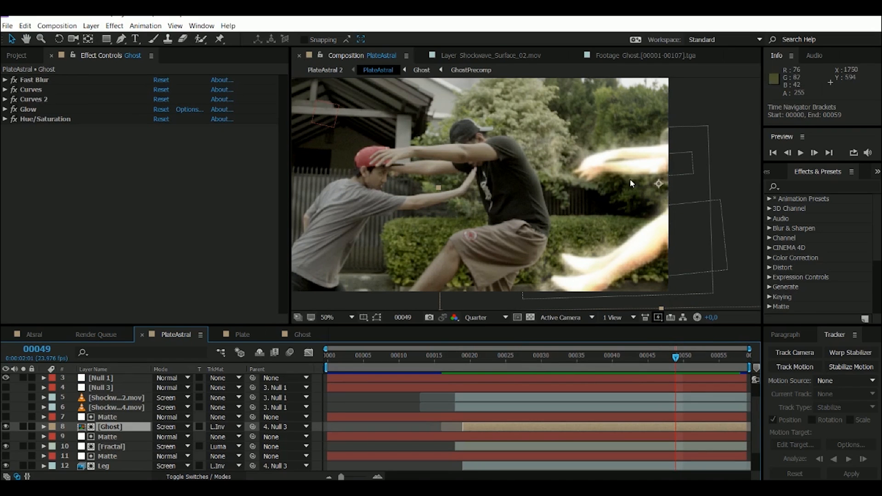
{"action": "left_click_drag", "start_coordinate": [577, 356], "coordinate": [699, 357]}
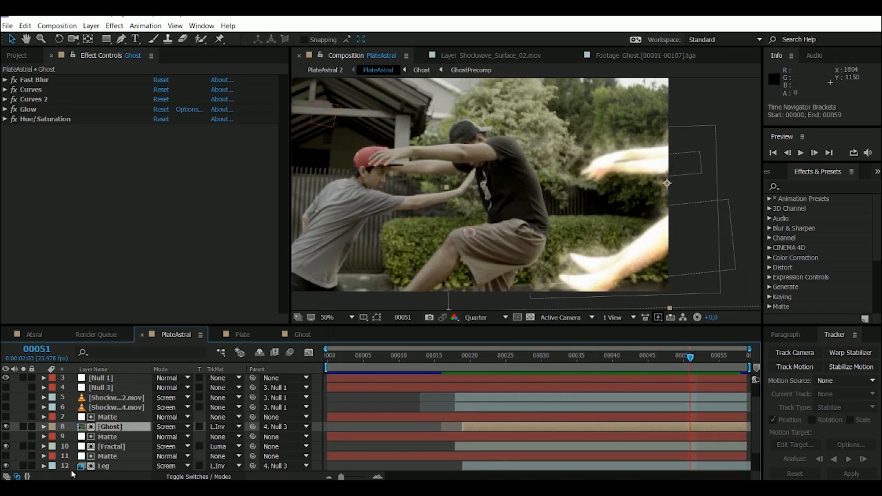
- Make the Shockwave_Surface_04.mov and Shockwave_Surface_02.mov layers visible again and scrub through the full composite
{"action": "scroll", "coordinate": [71, 470], "scroll_direction": "down", "scroll_amount": 3}
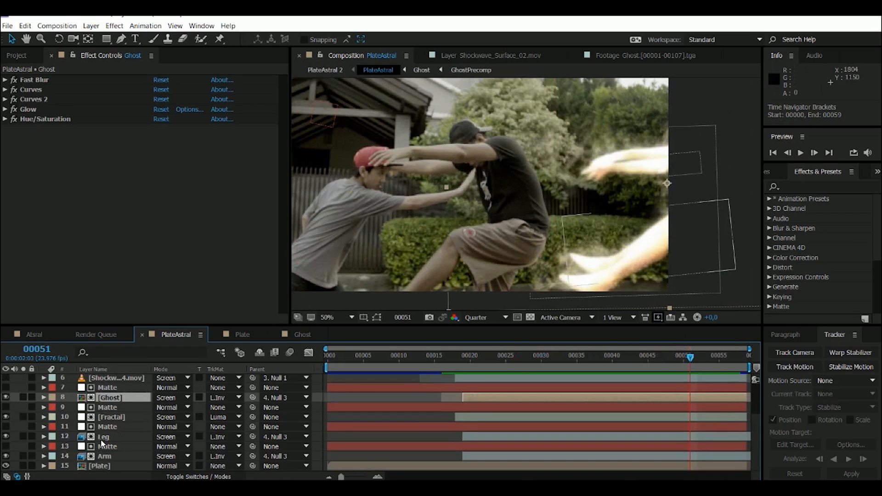
{"action": "scroll", "coordinate": [101, 439], "scroll_direction": "up", "scroll_amount": 5}
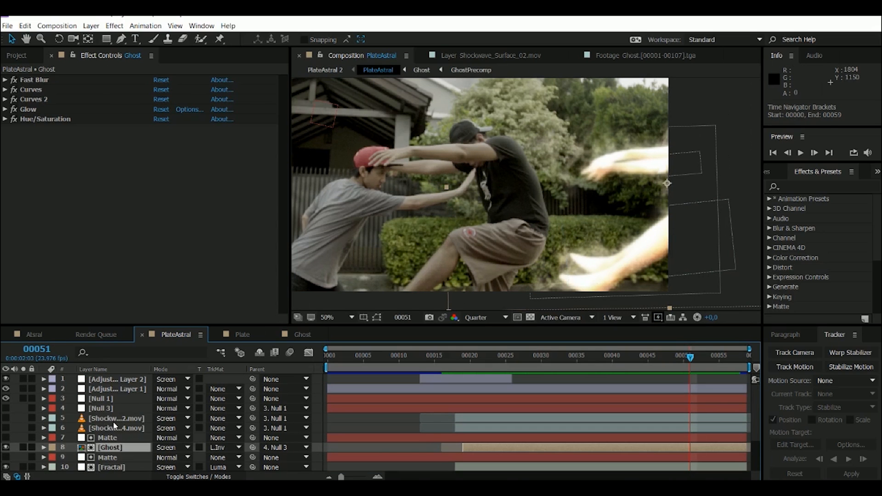
{"action": "left_click", "coordinate": [114, 427]}
{"action": "left_click", "coordinate": [5, 428]}
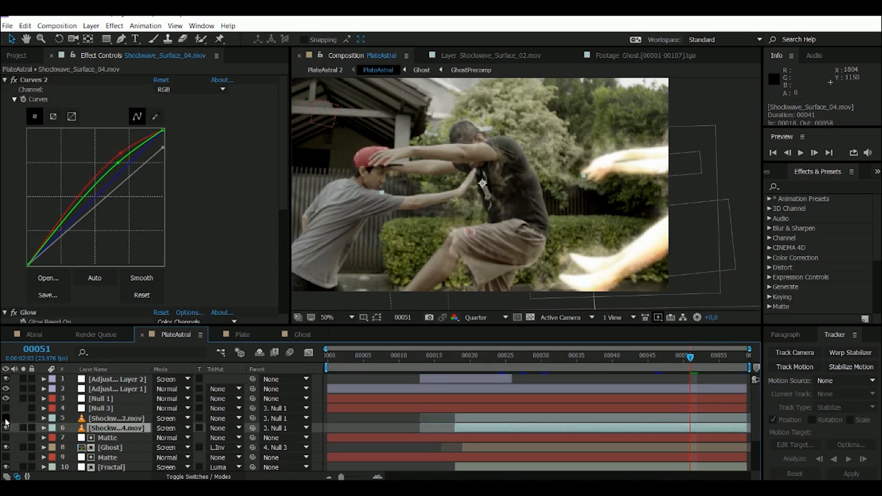
{"action": "left_click", "coordinate": [5, 418]}
{"action": "left_click_drag", "start_coordinate": [445, 355], "coordinate": [585, 356]}
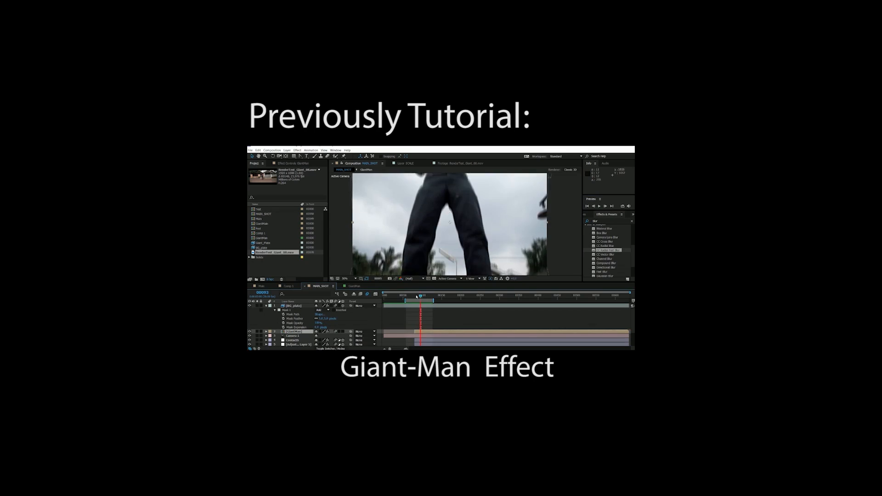